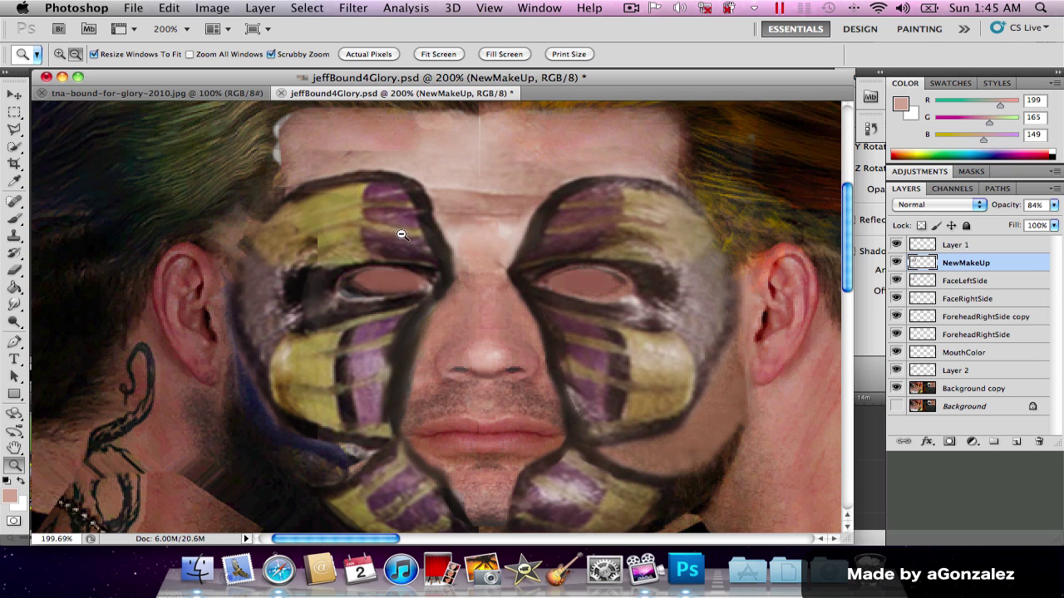
- Use the Clone Stamp on NewMakeUp to extend the dark paint over the lighter patch beside the face's left eye
left_click(424, 243, "alt")
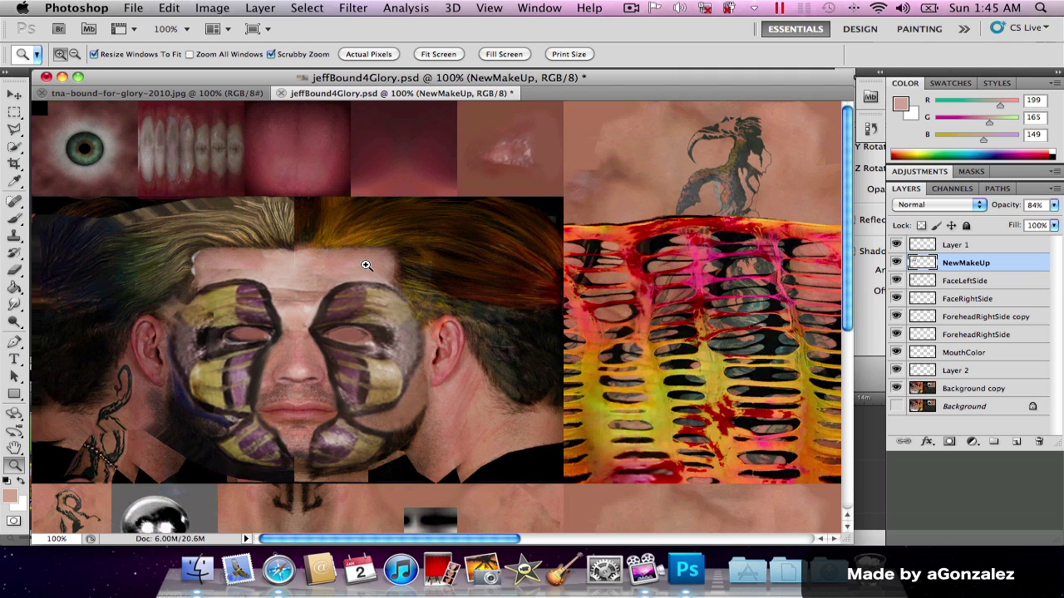
scroll(356, 282, "down", 2)
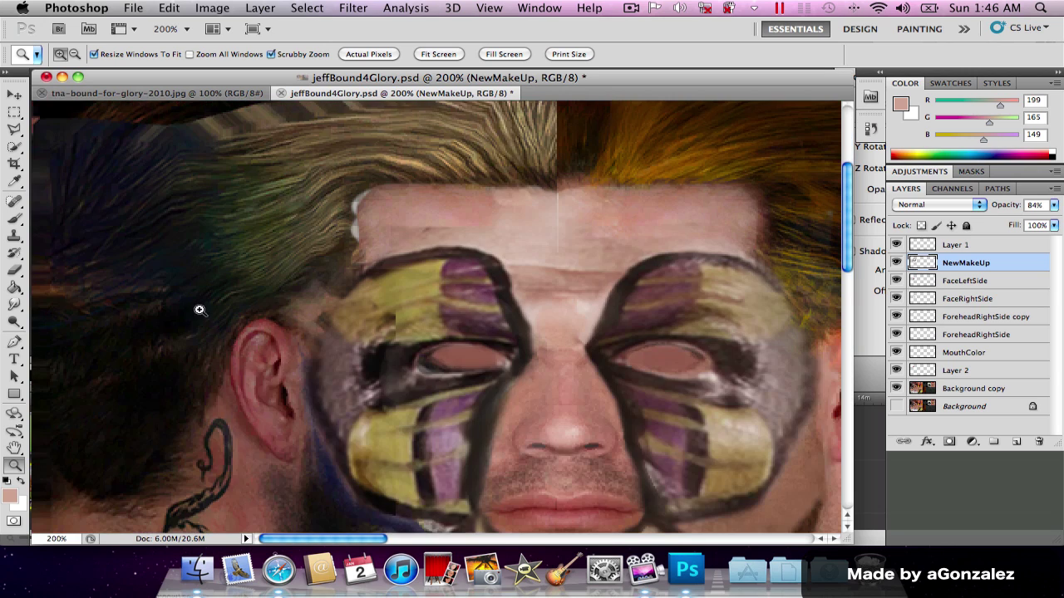
left_click(196, 294)
scroll(353, 341, "down", 1)
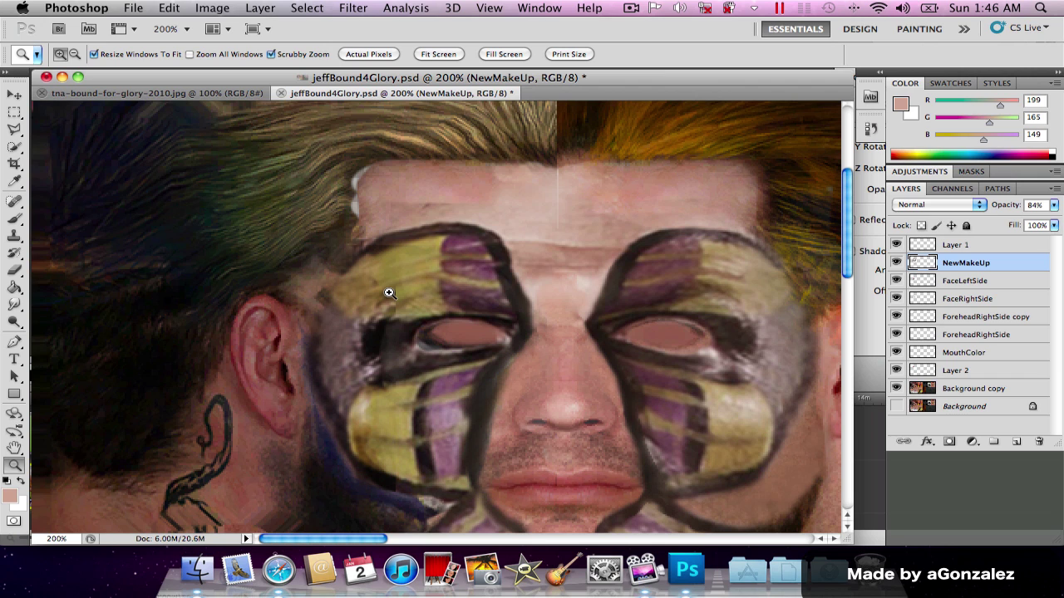
scroll(389, 292, "down", 3)
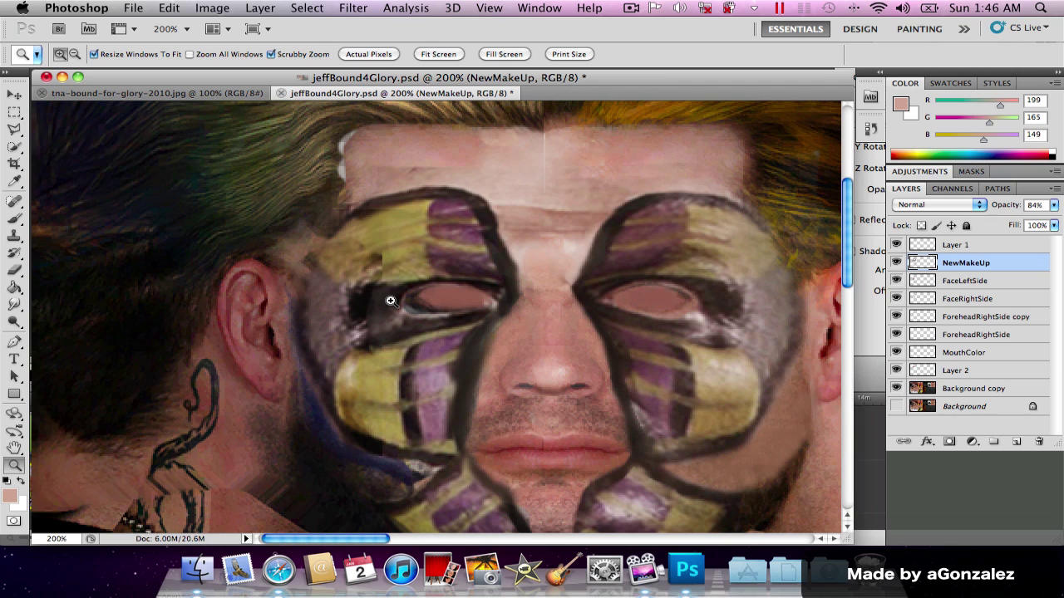
key("s")
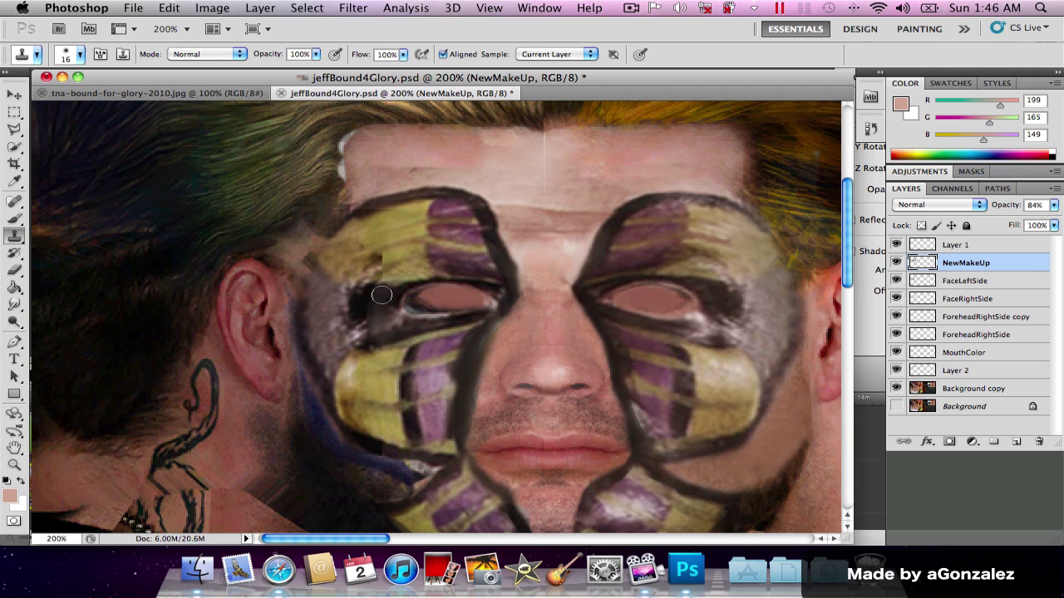
left_click(388, 296, "alt")
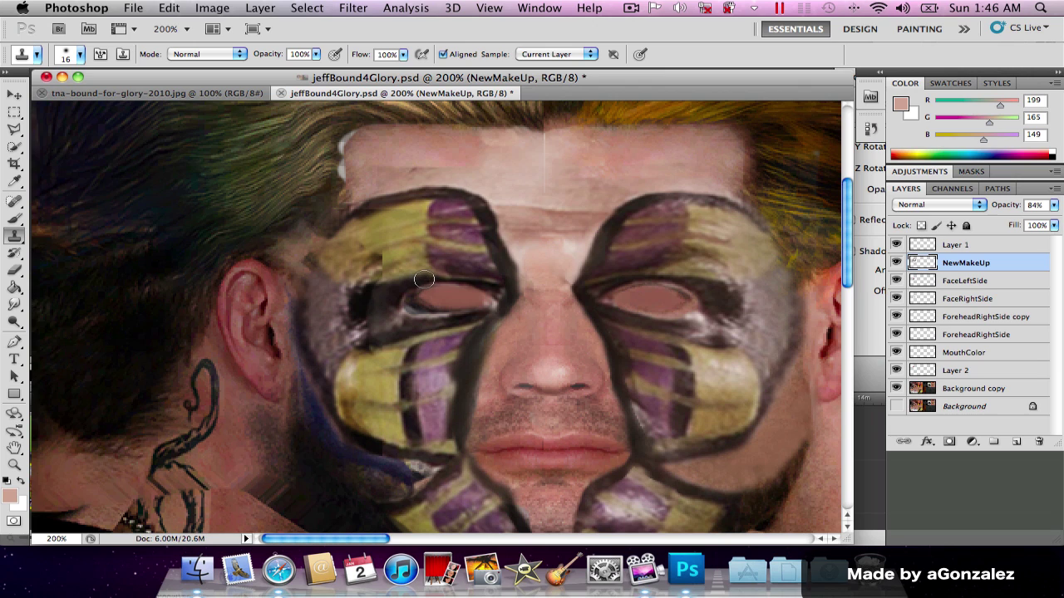
left_click_drag(424, 280, 349, 316)
- Clone black paint along the inner outline of the left eye patch beside the nose bridge to even its edge
scroll(445, 321, "right", 2)
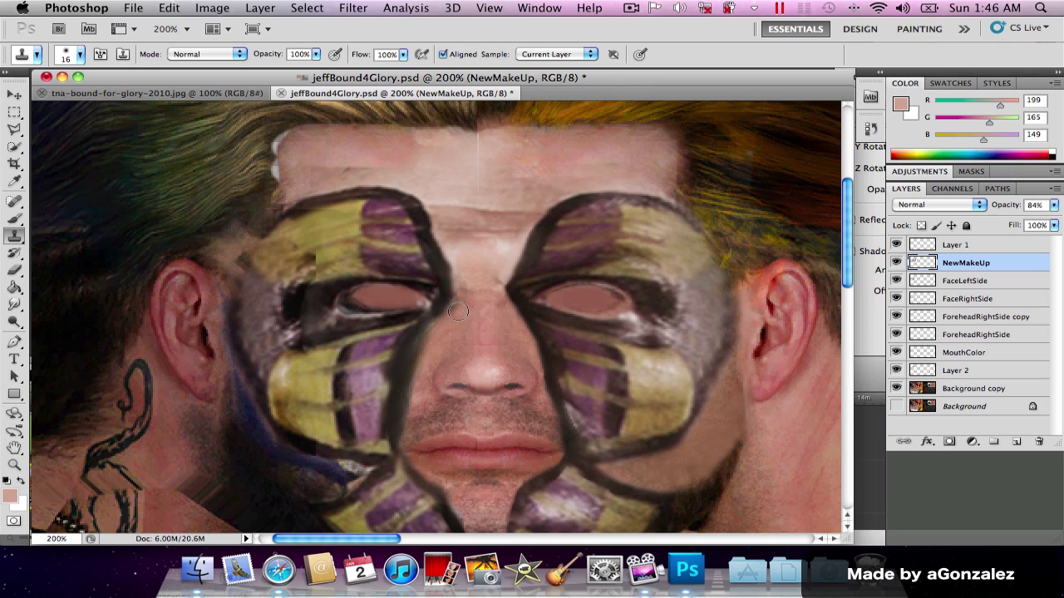
scroll(459, 311, "up", 10)
scroll(436, 252, "down", 4)
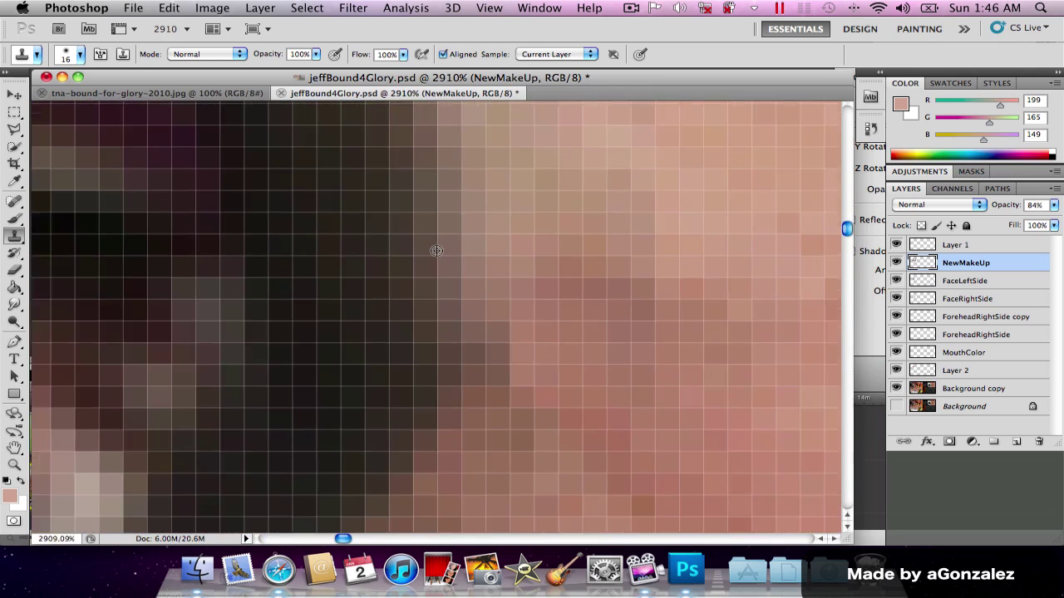
scroll(436, 252, "down", 7)
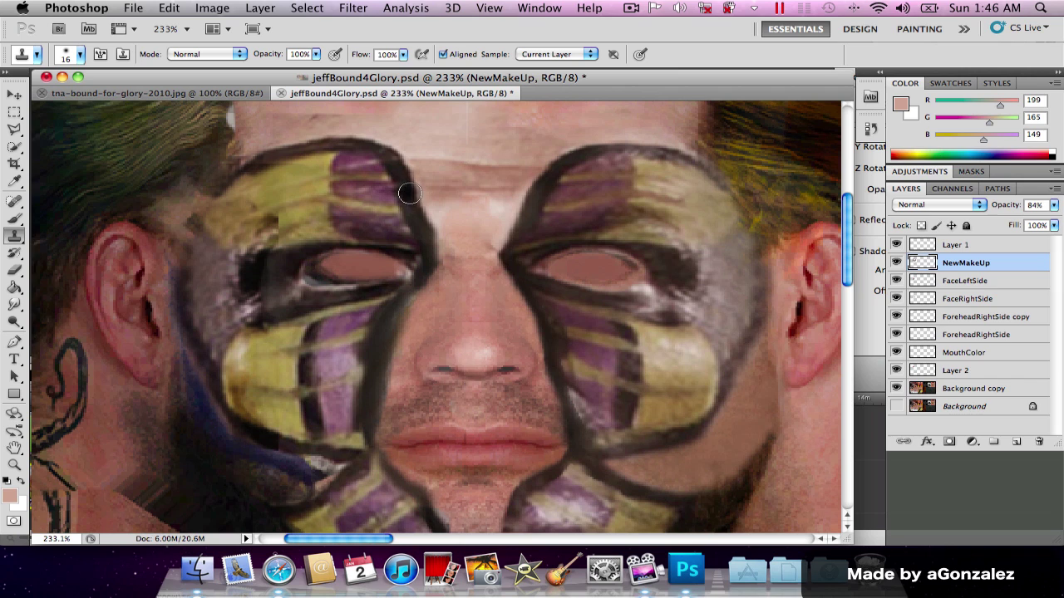
left_click_drag(422, 222, 410, 187)
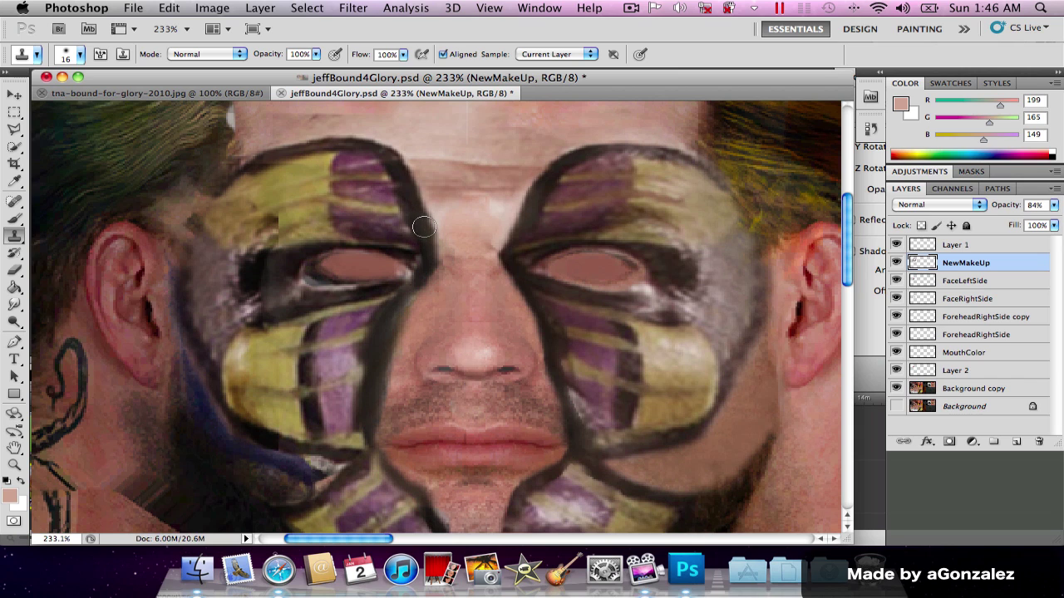
left_click_drag(423, 226, 459, 261)
- Clone yellow paint across the dark blotch and vertical seam above the left eye on NewMakeUp
scroll(458, 262, "left", 2)
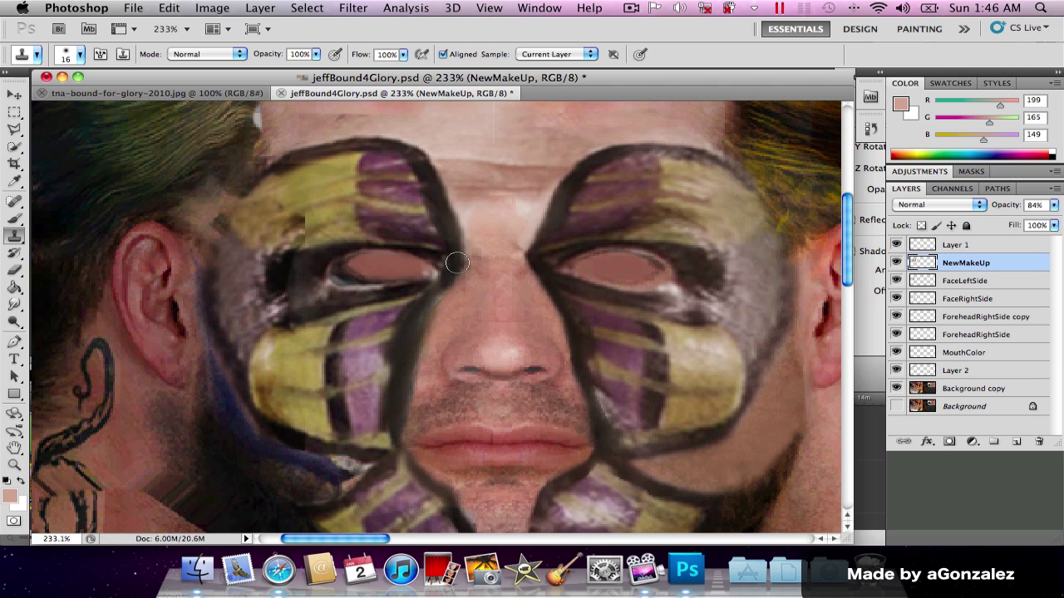
scroll(457, 263, "left", 4)
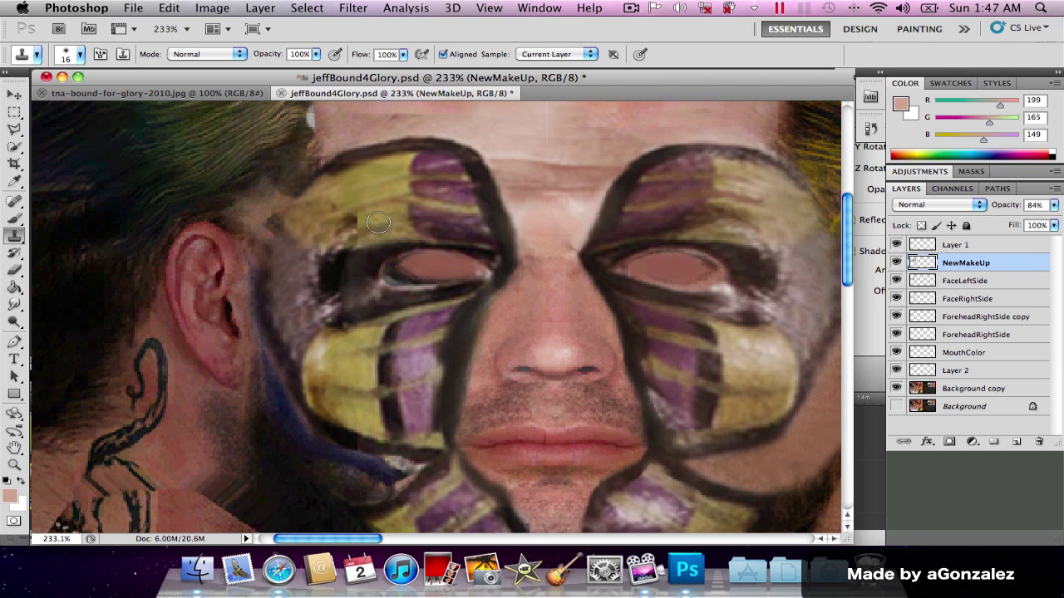
mouse_move(375, 222)
left_mouse_down()
mouse_move(368, 208)
mouse_move(341, 249)
left_mouse_up()
- Erase the parts of Layer 1 covering the makeup above and beside the left eye, using the Eraser at 47% opacity
left_click(960, 246)
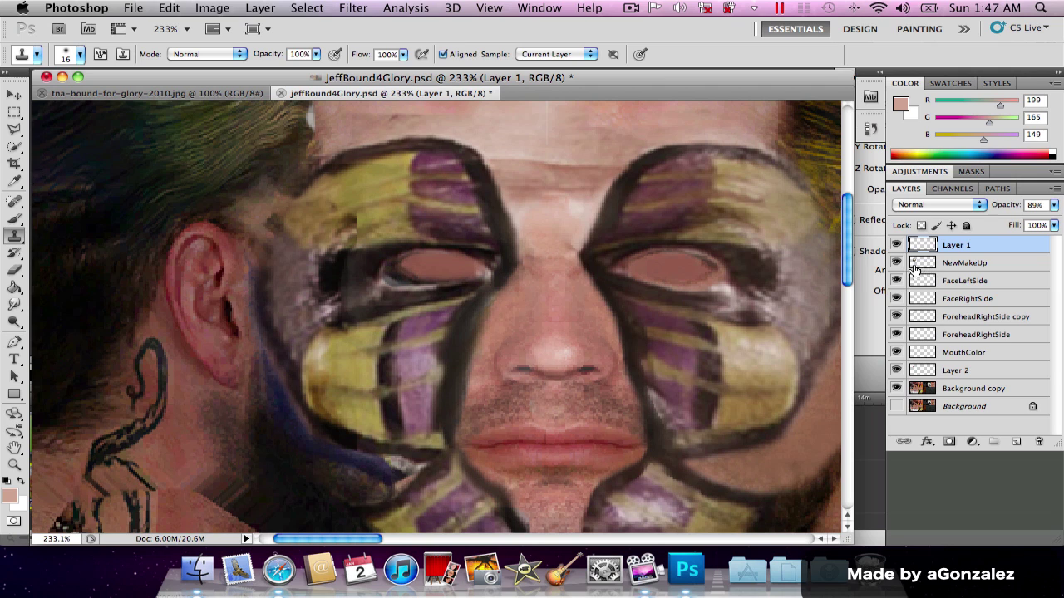
key("e")
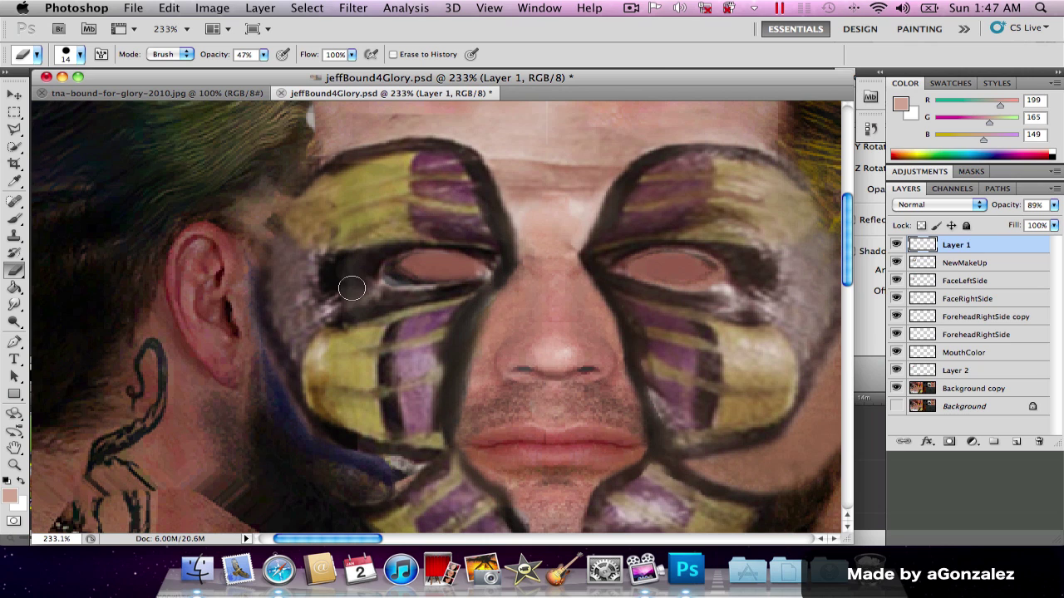
left_click_drag(352, 288, 378, 331)
scroll(475, 353, "right", 2)
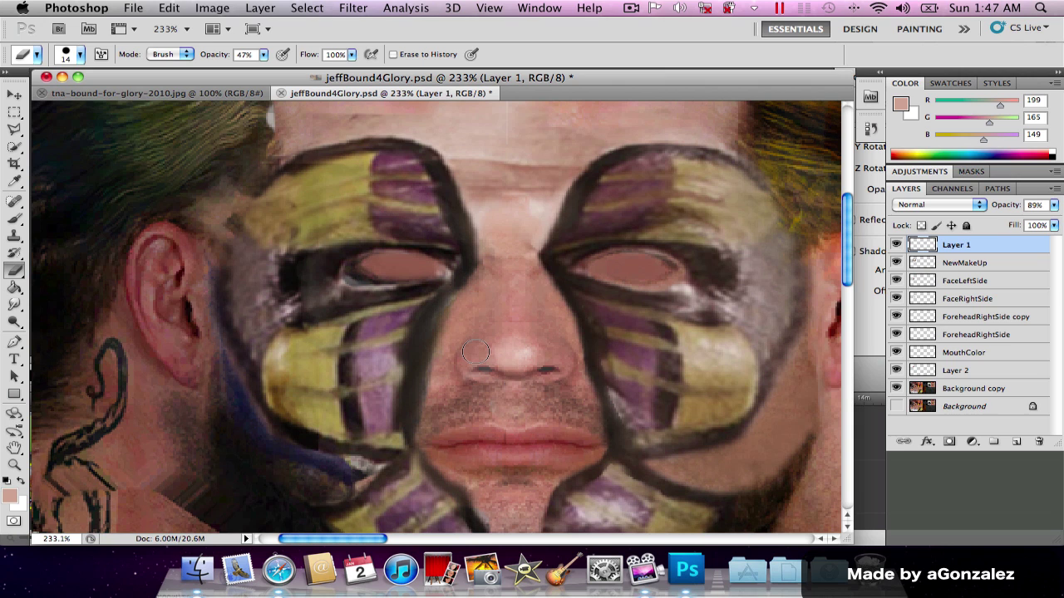
scroll(477, 352, "down", 2)
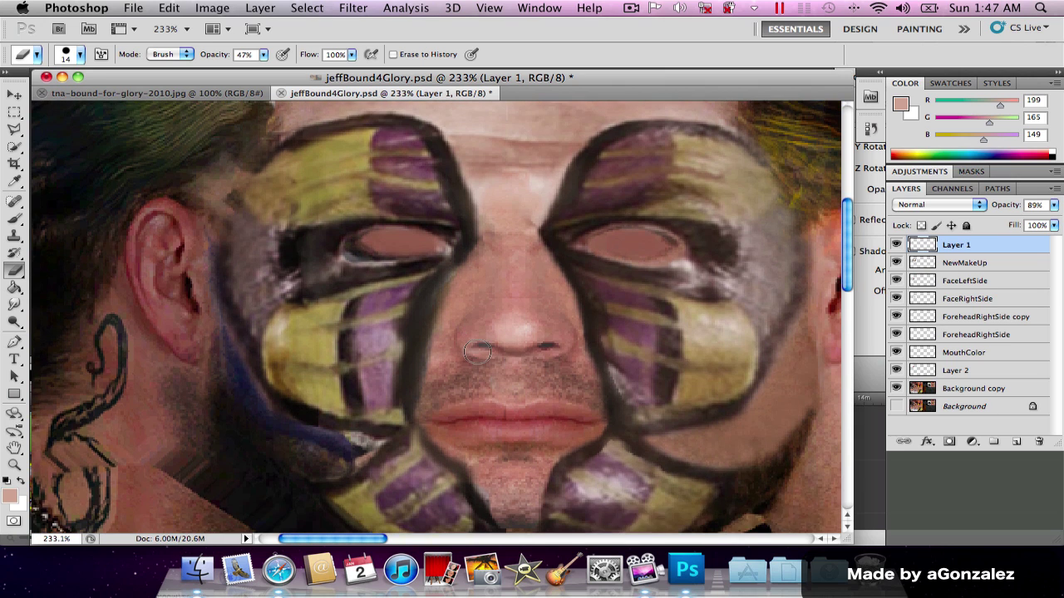
scroll(477, 352, "down", 1)
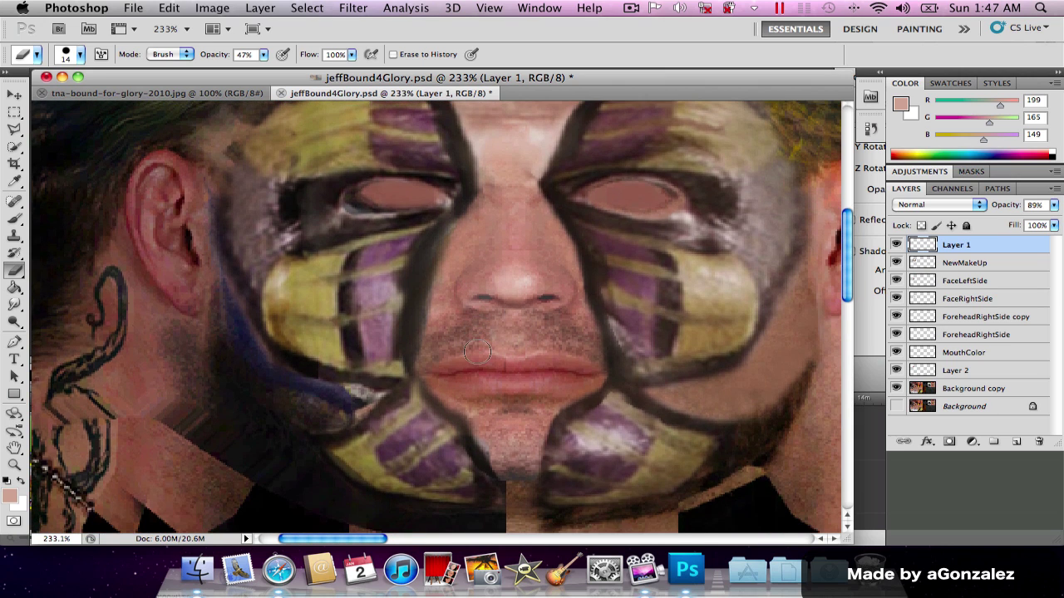
scroll(509, 340, "up", 3)
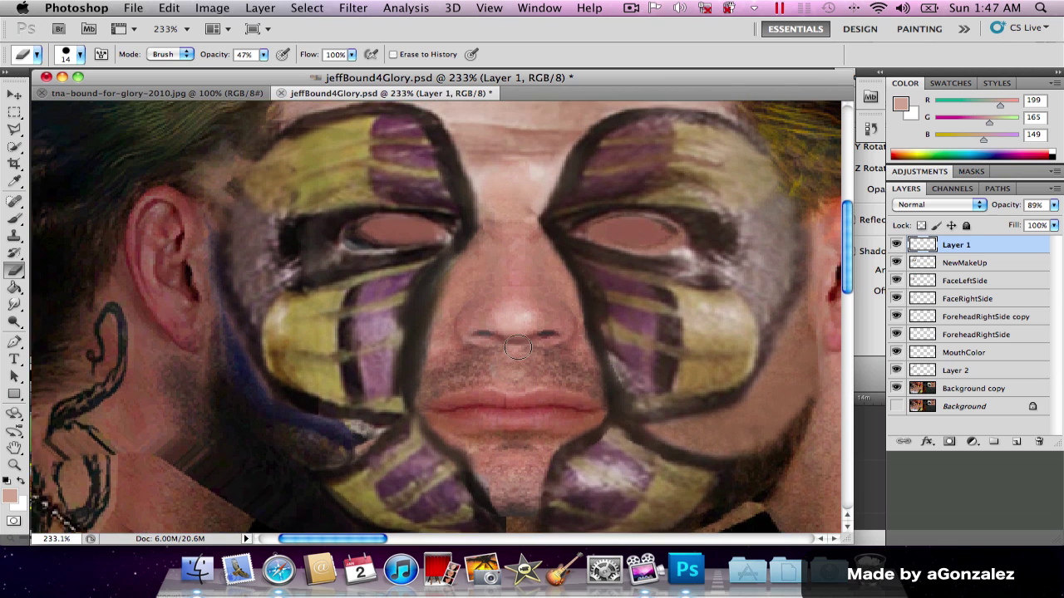
left_click_drag(509, 341, 497, 341)
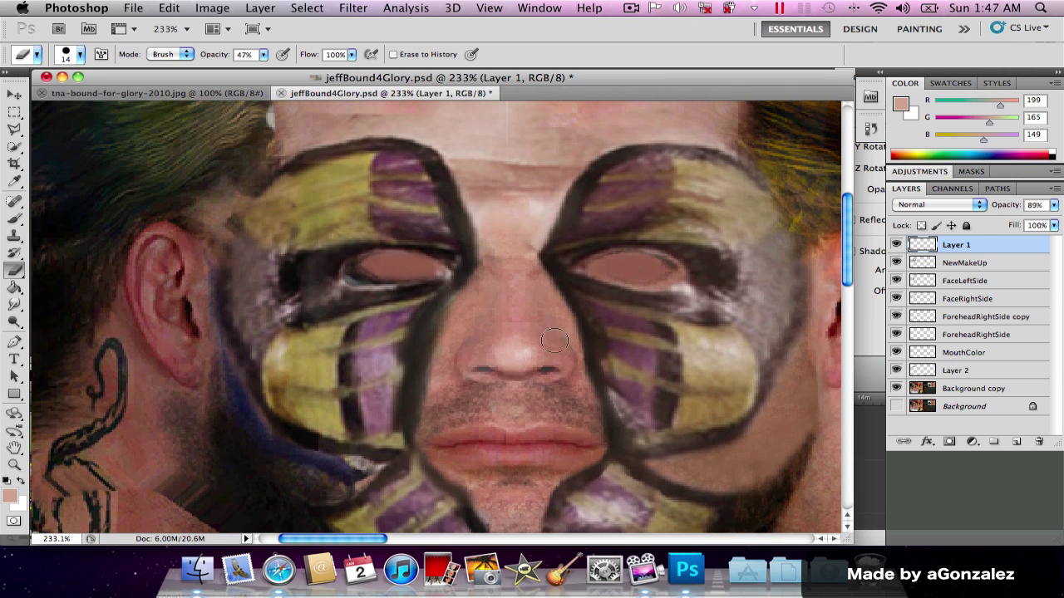
- Clone-stamp the yellow and black makeup on NewMakeUp from the left brow down to the upper cheek
left_click(961, 263)
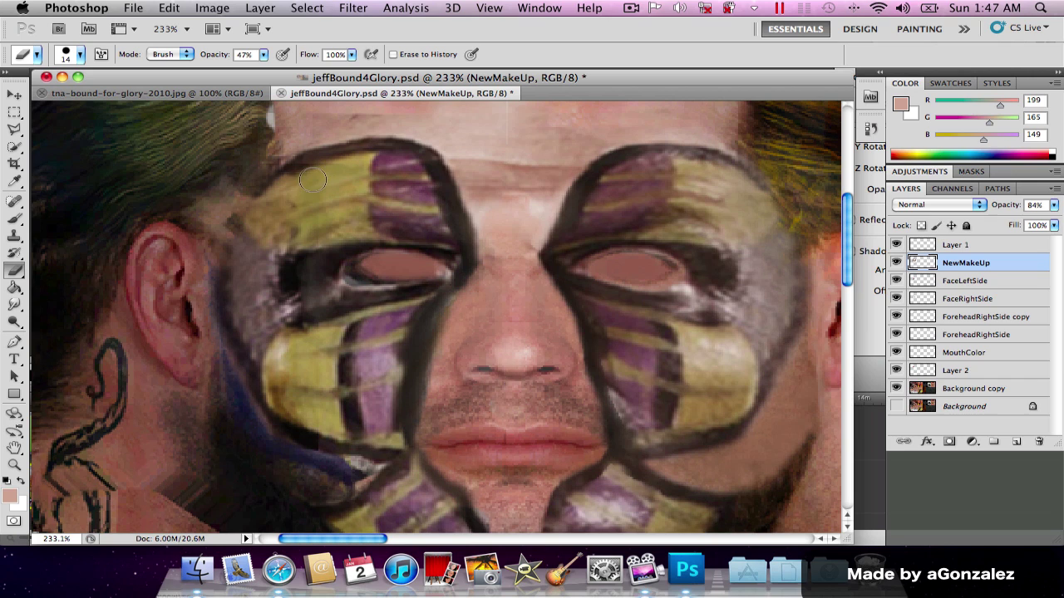
key("s")
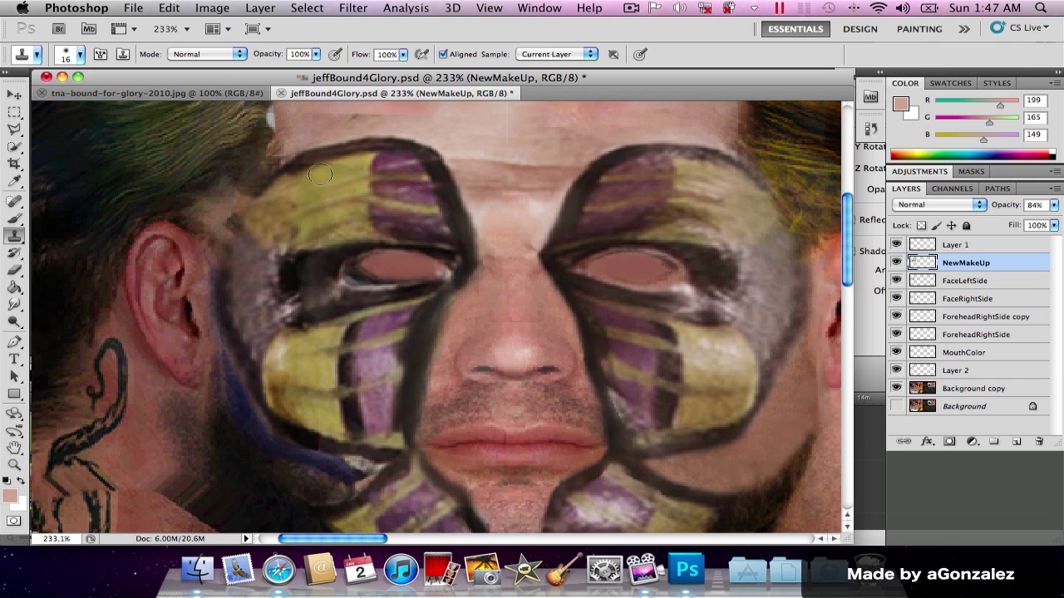
mouse_move(320, 175)
left_mouse_down()
mouse_move(291, 209)
mouse_move(323, 223)
mouse_move(272, 240)
mouse_move(310, 203)
mouse_move(279, 211)
mouse_move(307, 182)
mouse_move(267, 204)
mouse_move(325, 242)
mouse_move(286, 250)
mouse_move(320, 257)
mouse_move(306, 273)
mouse_move(331, 255)
mouse_move(313, 263)
mouse_move(310, 312)
mouse_move(327, 292)
mouse_move(300, 301)
mouse_move(315, 308)
mouse_move(301, 320)
mouse_move(332, 314)
mouse_move(288, 325)
mouse_move(333, 330)
mouse_move(320, 334)
mouse_move(332, 355)
mouse_move(287, 357)
mouse_move(334, 367)
mouse_move(339, 396)
mouse_move(289, 344)
mouse_move(360, 351)
mouse_move(339, 367)
mouse_move(314, 346)
left_mouse_up()
- Examine the face paint across both cheeks, the jaw and the ears for areas that still need blending
left_click(15, 305)
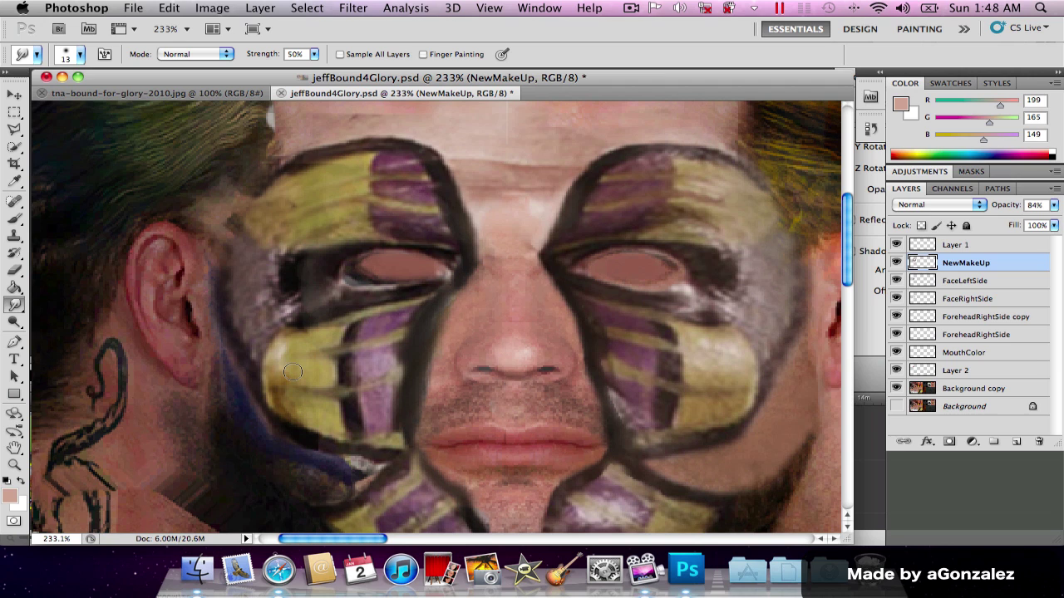
scroll(311, 384, "up", 1)
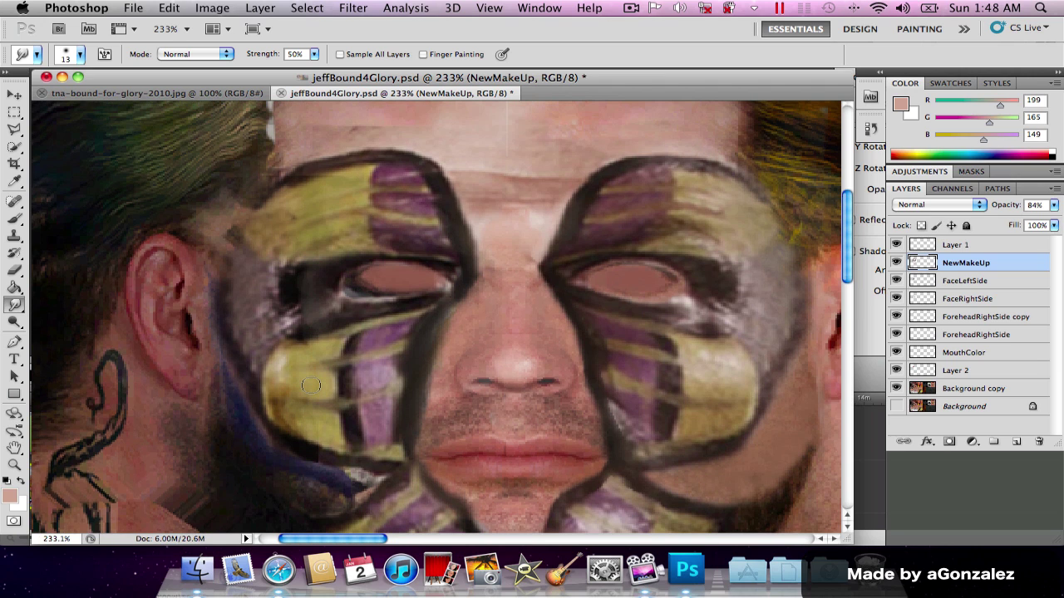
scroll(311, 385, "down", 1)
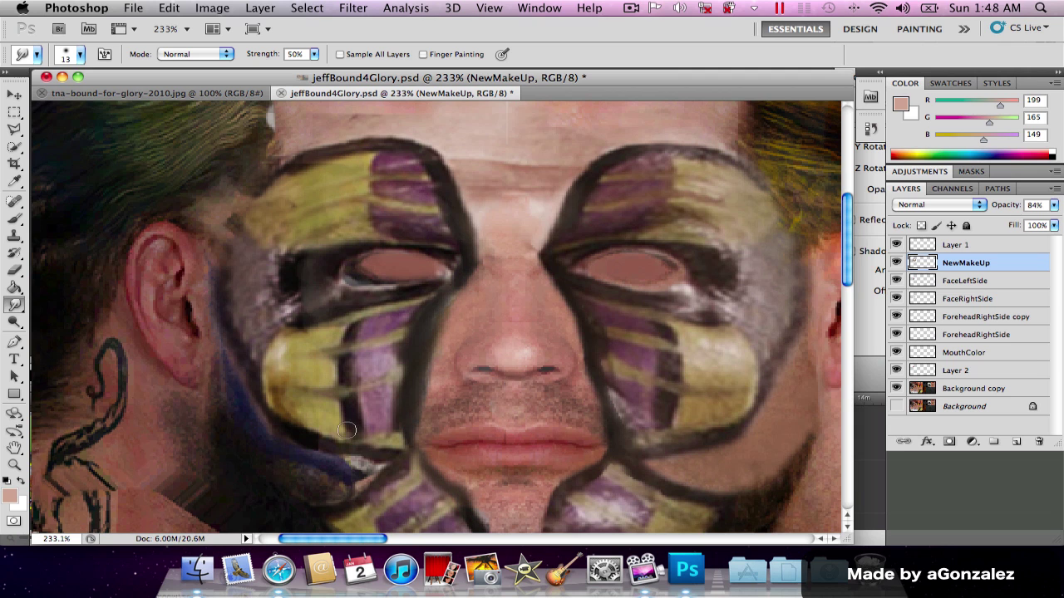
scroll(339, 443, "down", 2)
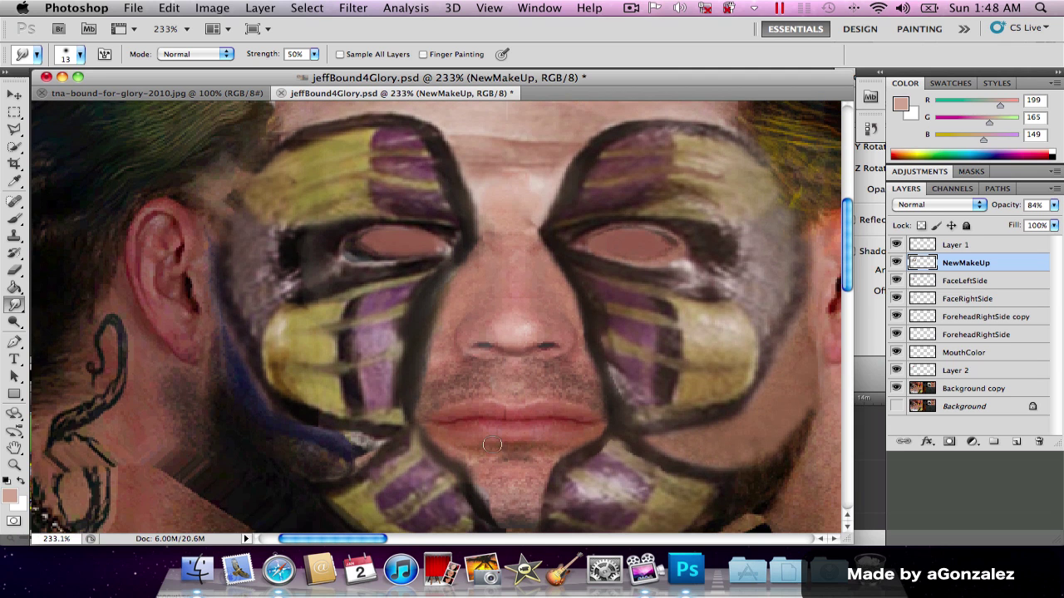
scroll(355, 402, "right", 5)
scroll(250, 374, "left", 8)
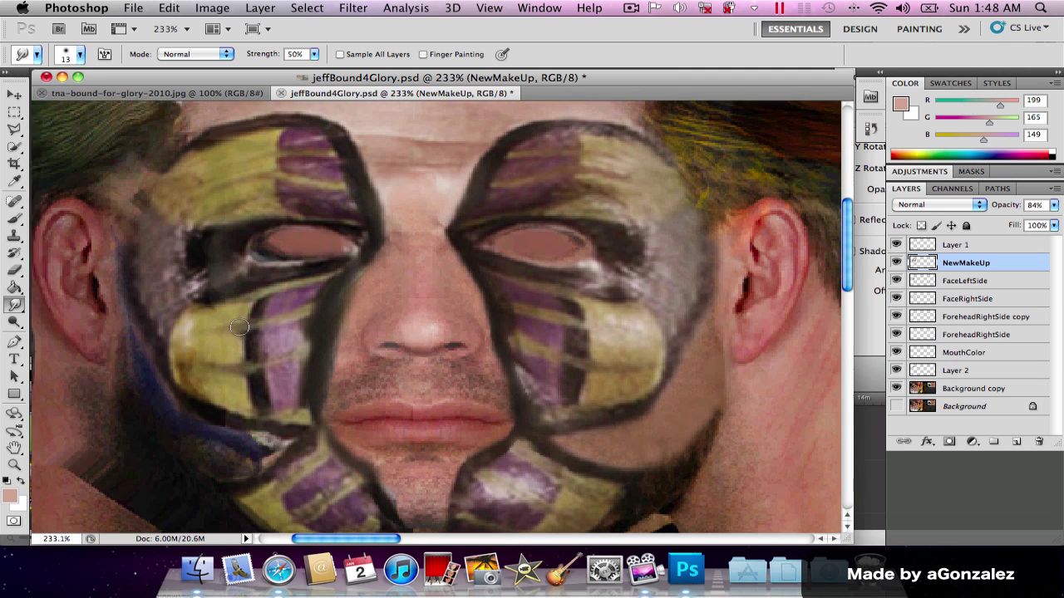
scroll(246, 337, "left", 3)
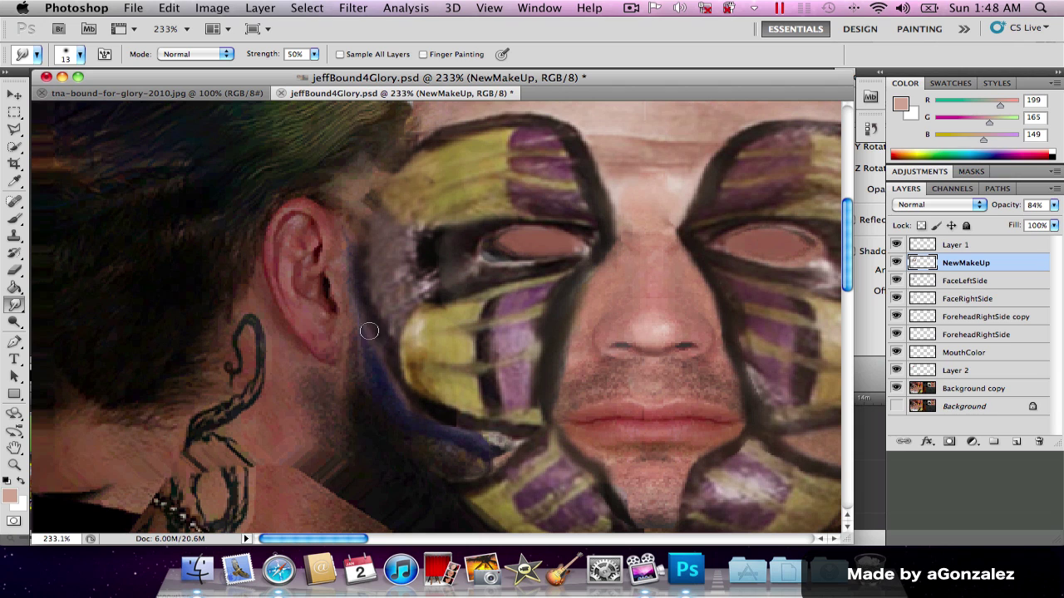
scroll(357, 411, "right", 6)
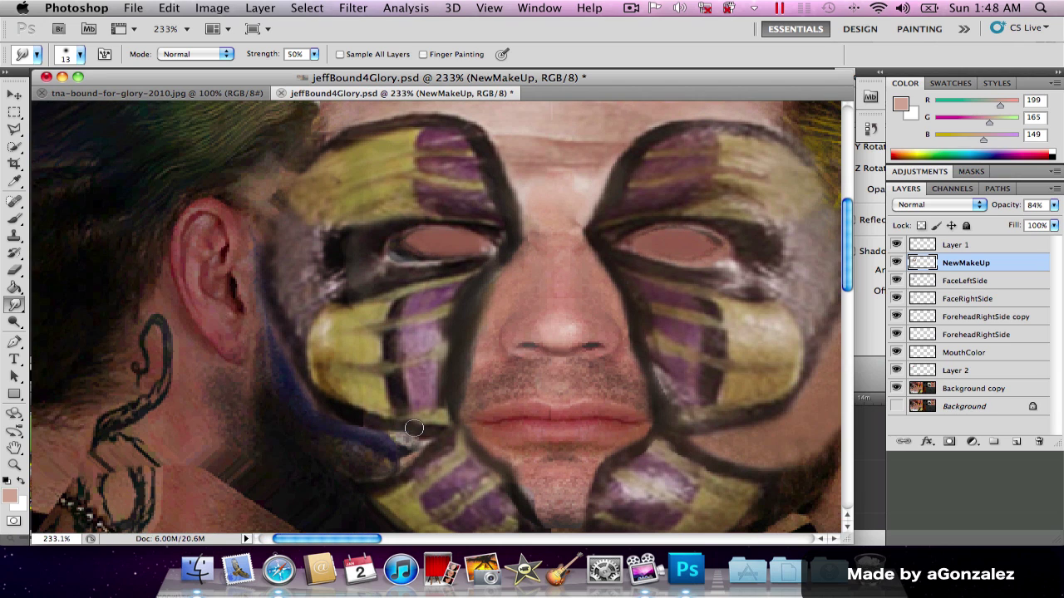
- Select the bare tan skin area on the right cheek and jaw below the eye patch with the Polygonal Lasso
key("l")
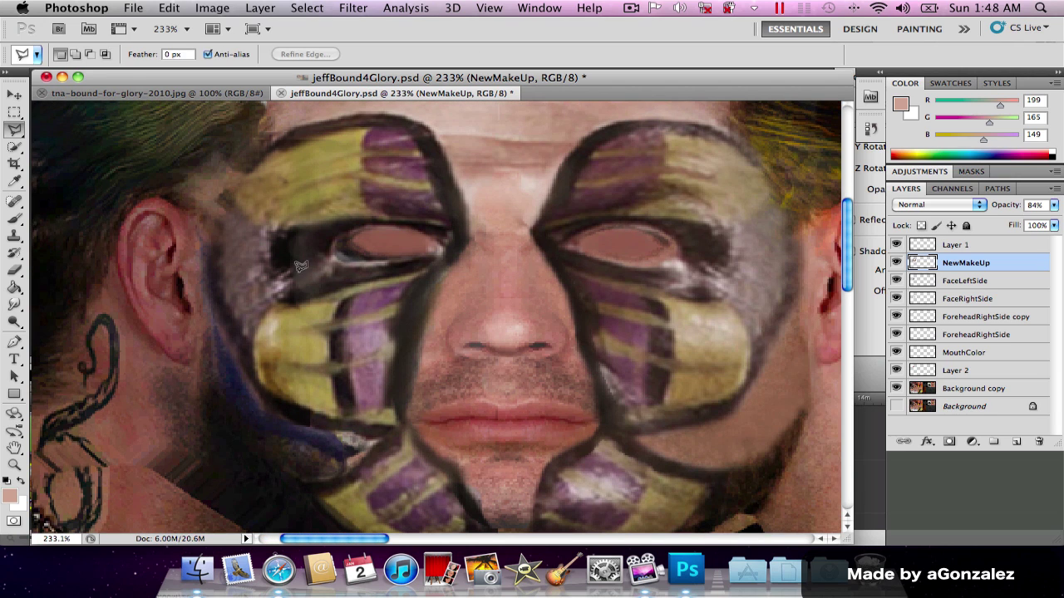
left_click(797, 296)
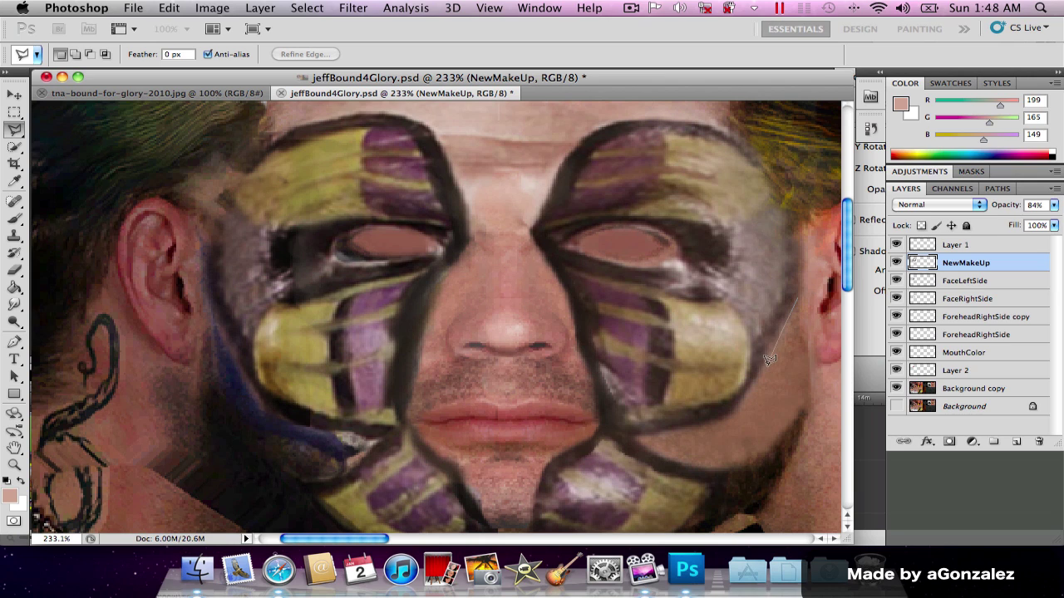
left_click(732, 409)
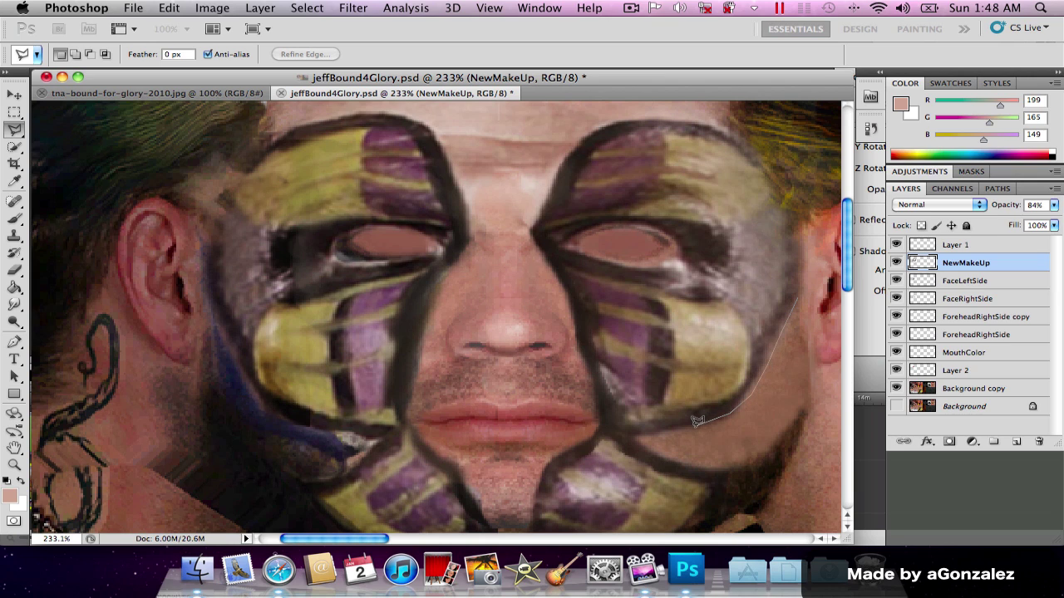
left_click(635, 436)
left_click(665, 457)
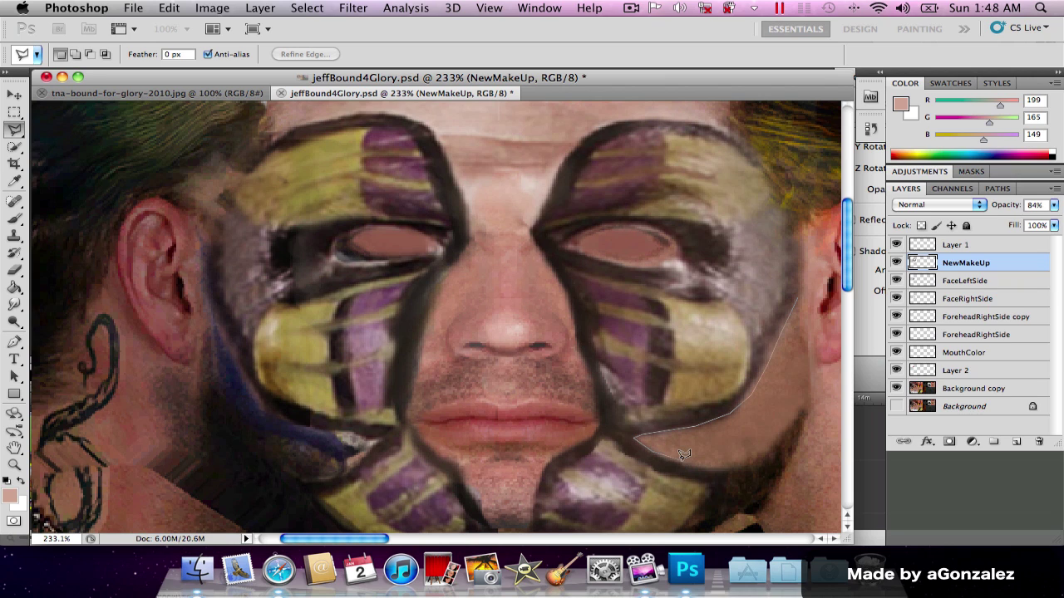
left_click(747, 462)
left_click(798, 289)
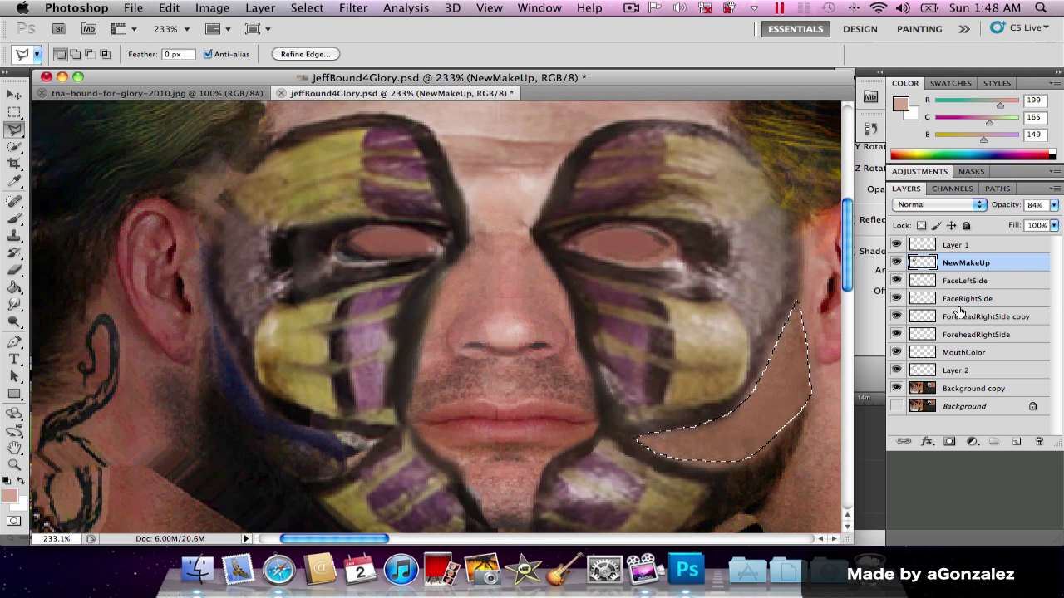
- Check the NewMakeUp and Background copy layers' contents, and copy the selected right-jaw skin from Background copy onto a new layer
left_click(896, 264)
left_click(896, 264)
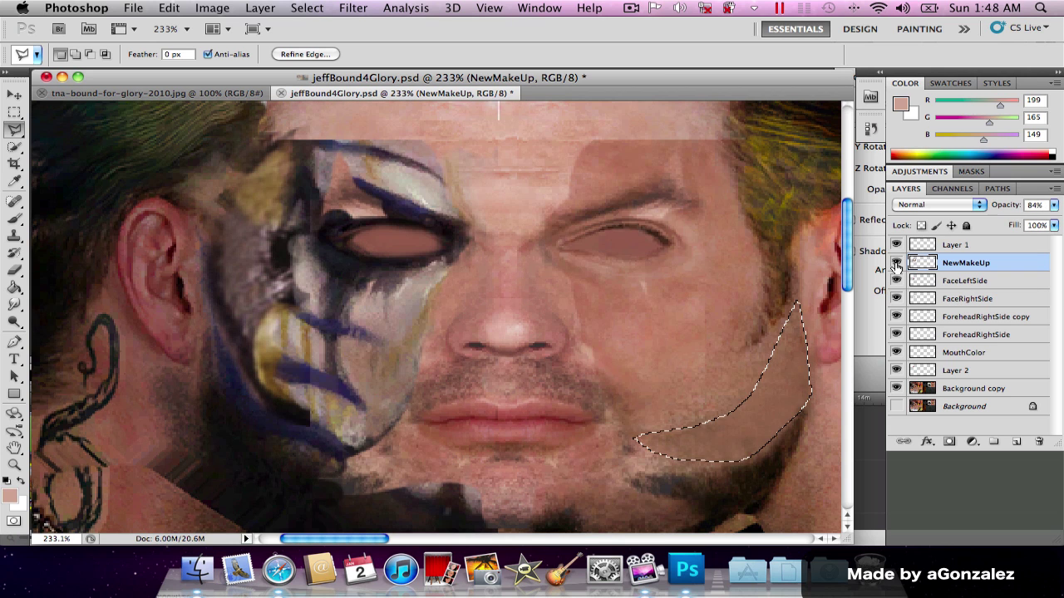
left_click(896, 388)
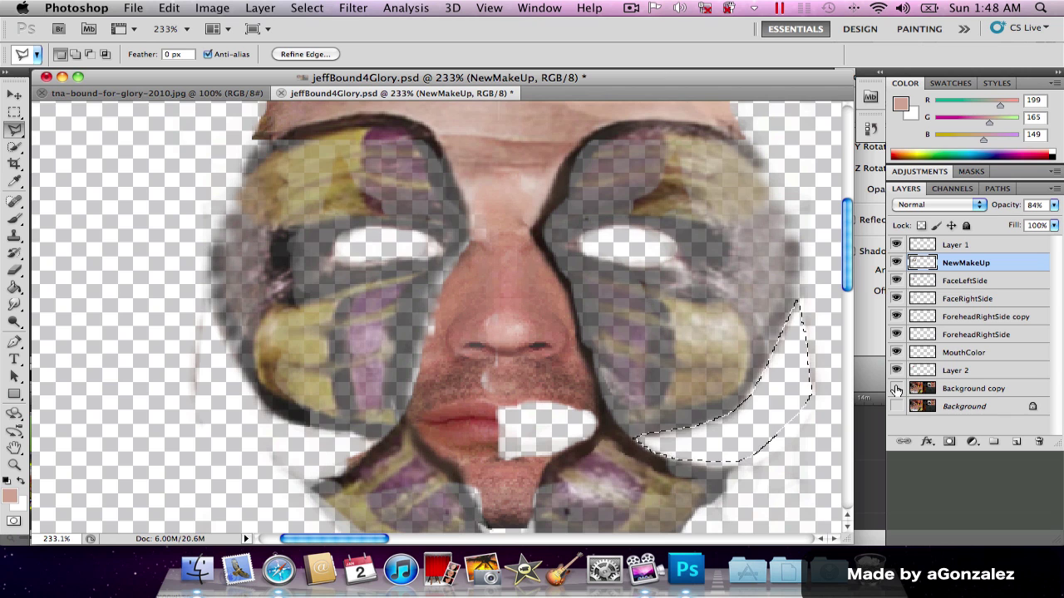
left_click(896, 388)
left_click(950, 394)
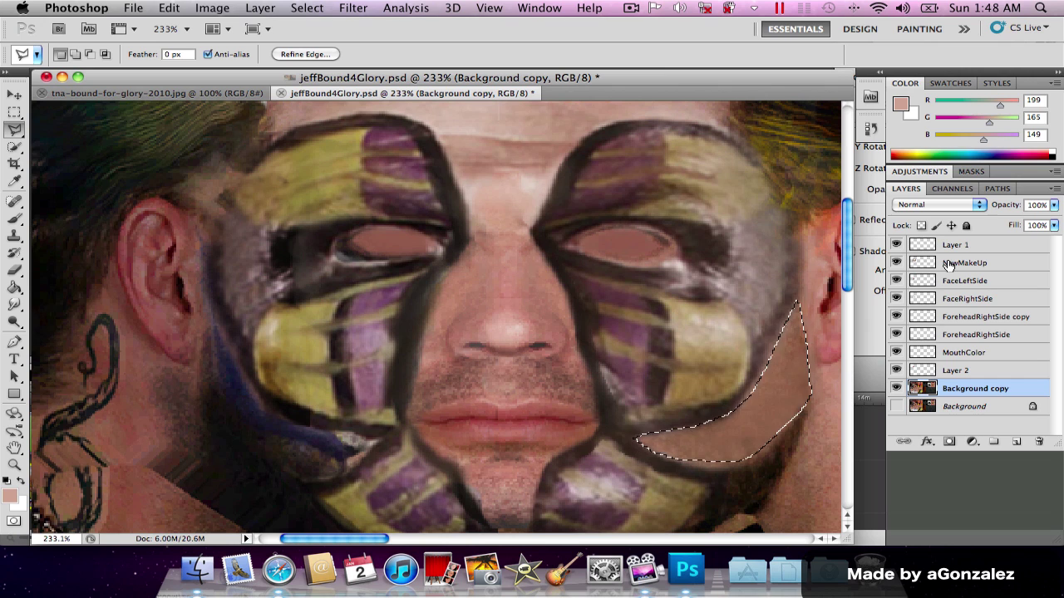
key("ctrl+j")
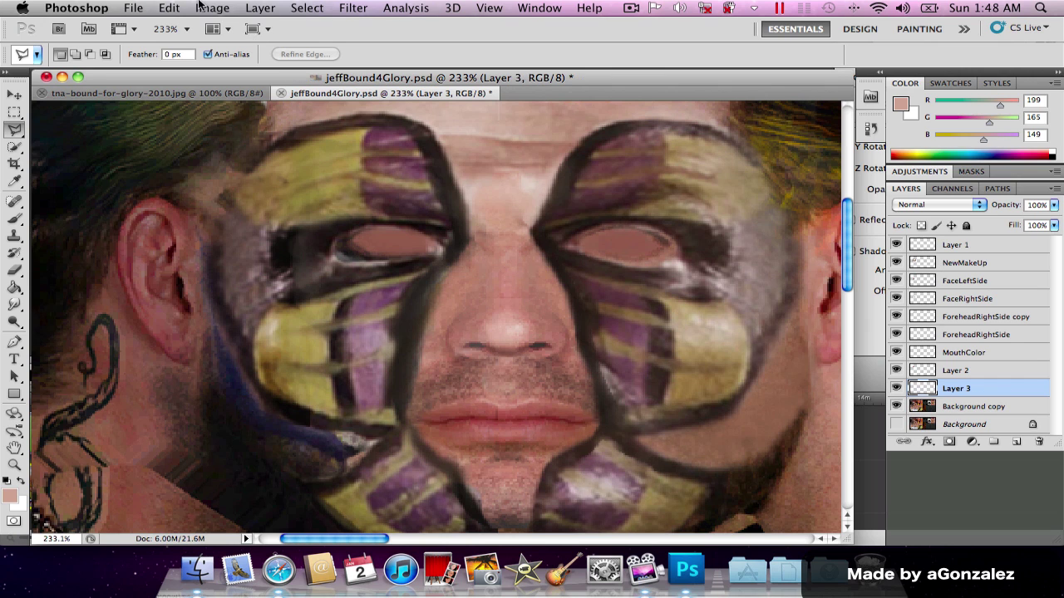
- Flip the copied skin patch horizontally and move it over the blue-painted area of the left cheek and jaw
left_click(170, 7)
mouse_move(268, 341)
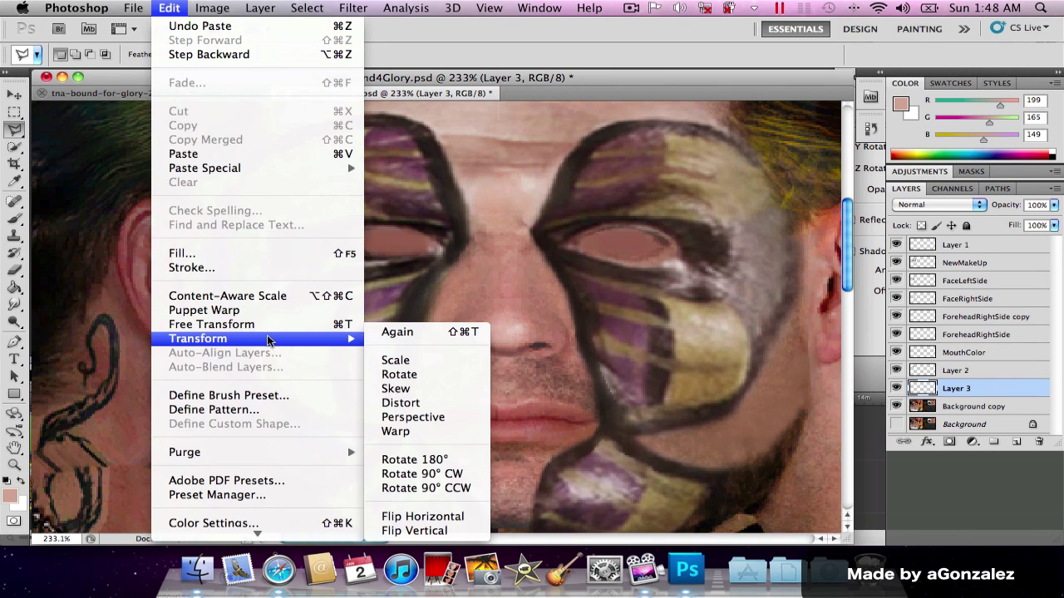
left_click(420, 516)
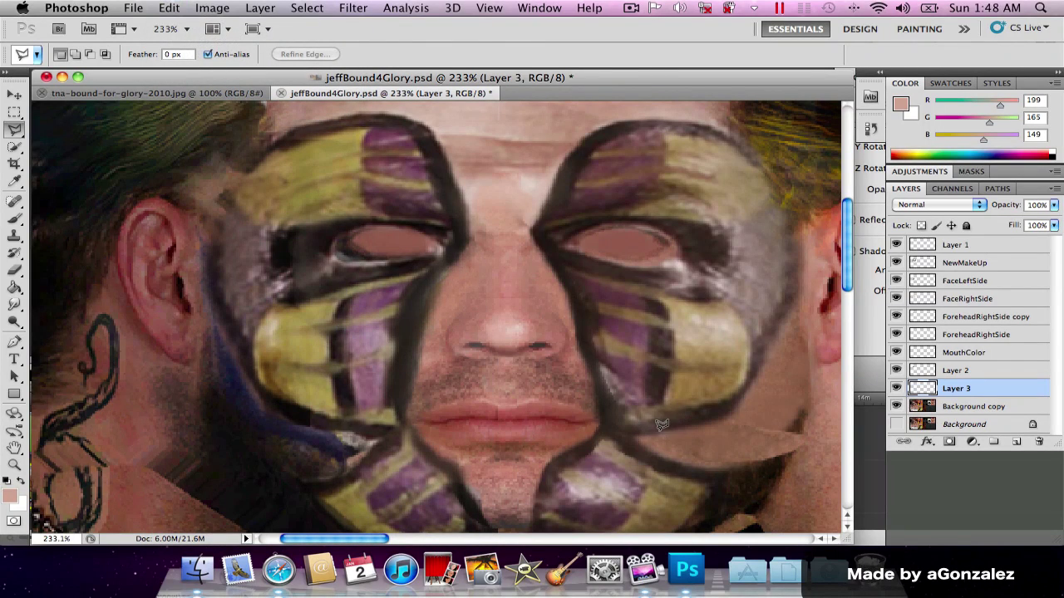
key("v")
mouse_move(711, 433)
left_mouse_down()
mouse_move(295, 447)
mouse_move(310, 446)
left_mouse_up()
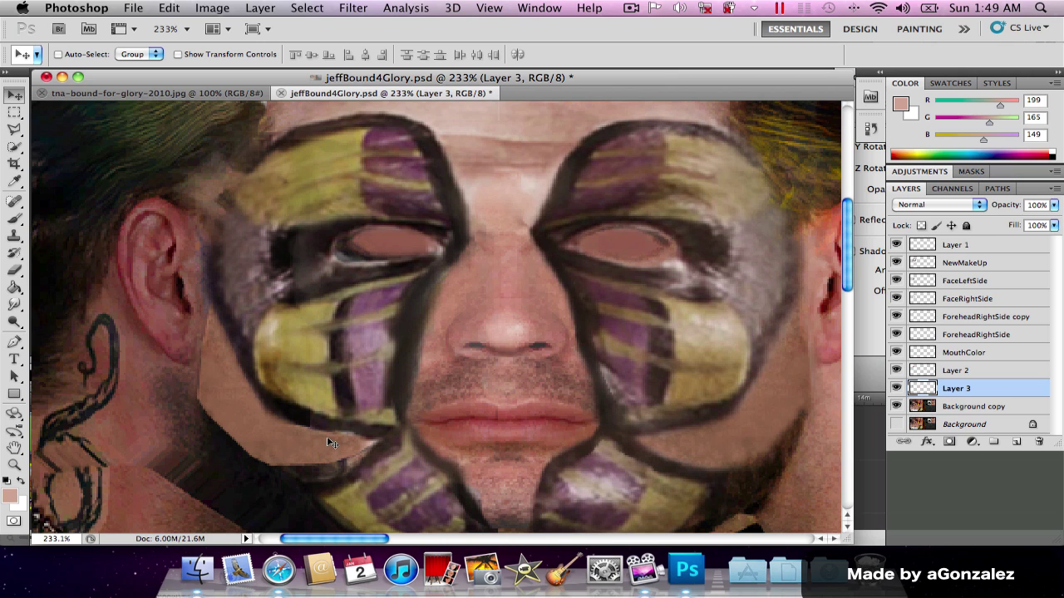
- Widen the skin patch on the left jaw to about 107.5% with Free Transform
key("ctrl+t")
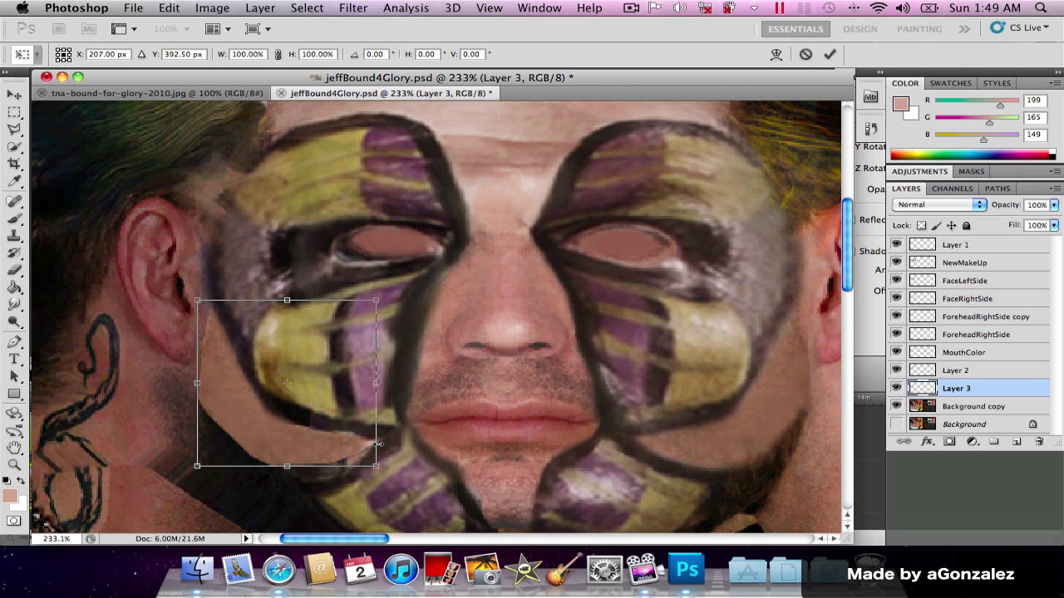
left_click_drag(379, 445, 387, 443)
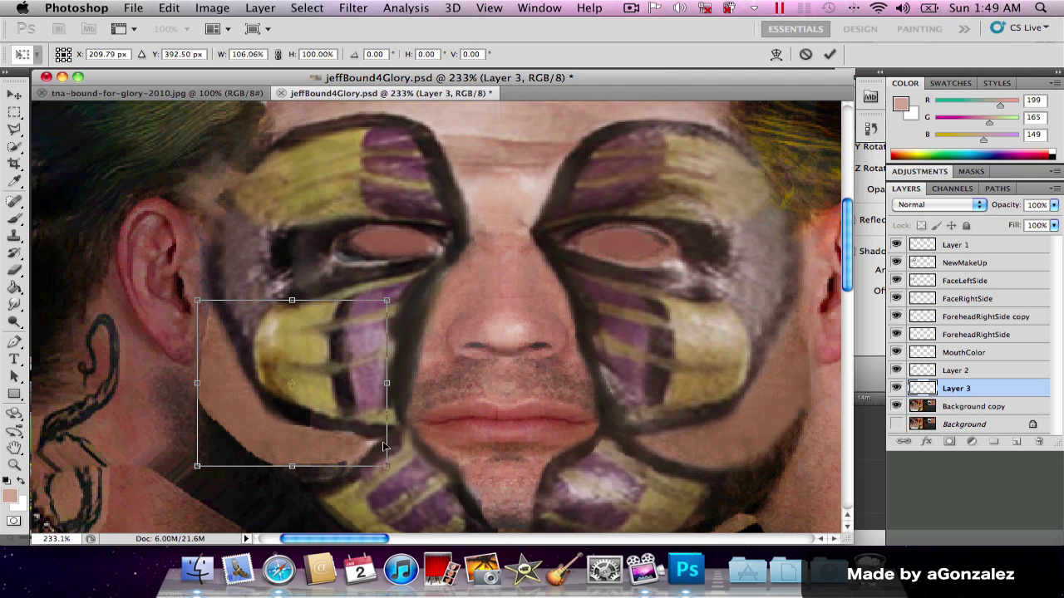
left_click_drag(194, 297, 190, 295)
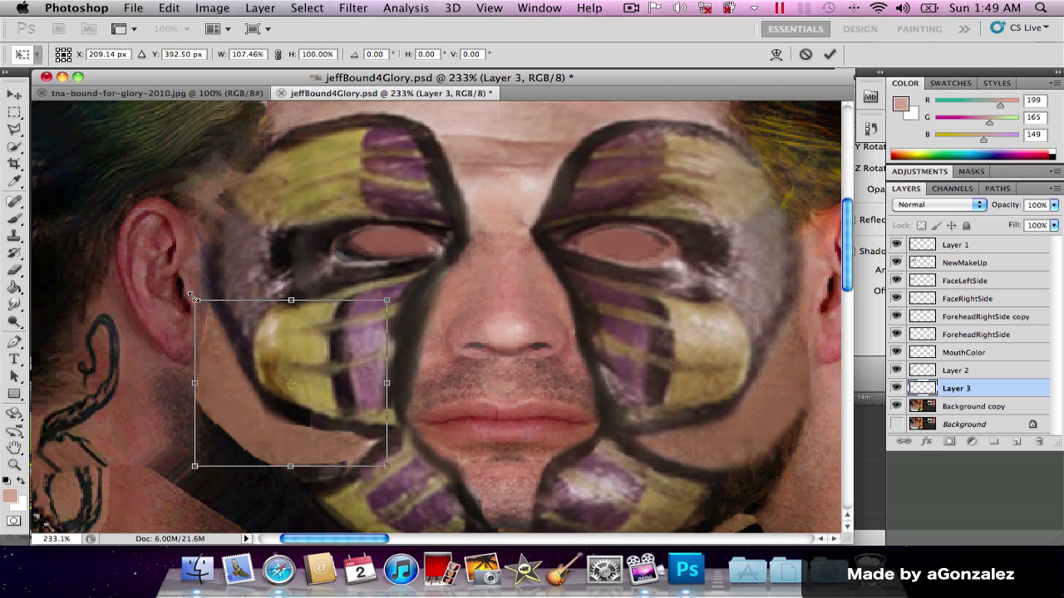
- Warp the skin patch to fit the left jaw, stretching it toward the mouth corner and the ear, and apply the transform
right_click(254, 324)
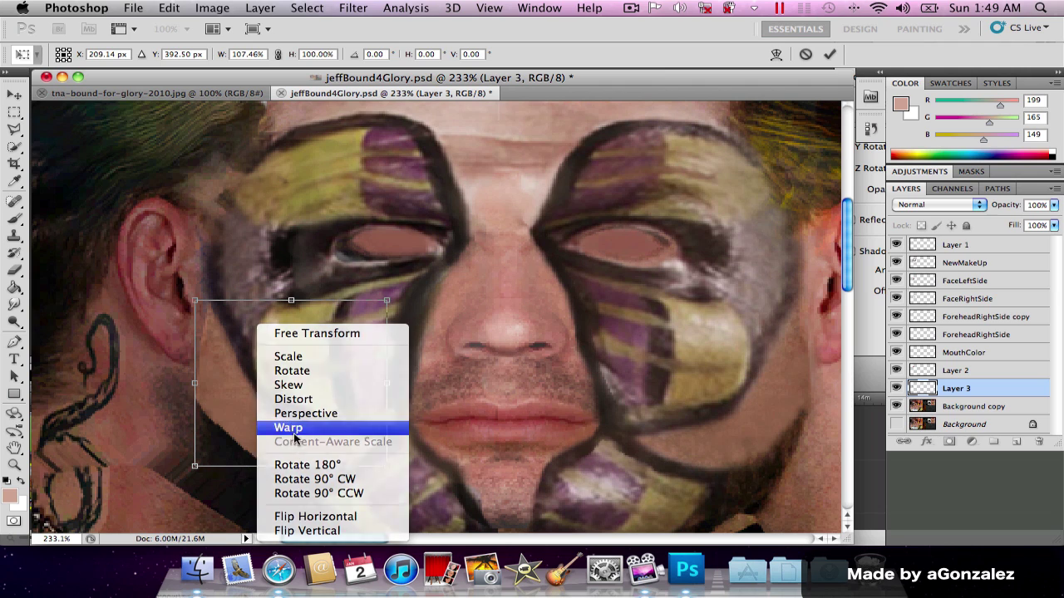
left_click(266, 424)
left_click_drag(277, 396, 279, 393)
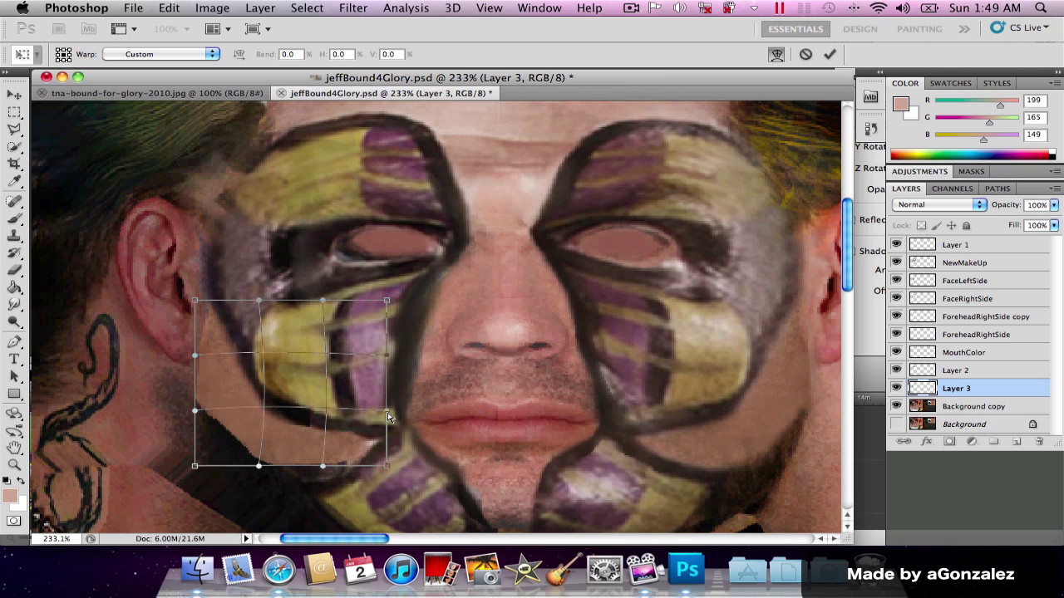
mouse_move(389, 417)
left_mouse_down()
mouse_move(384, 428)
mouse_move(433, 423)
left_mouse_up()
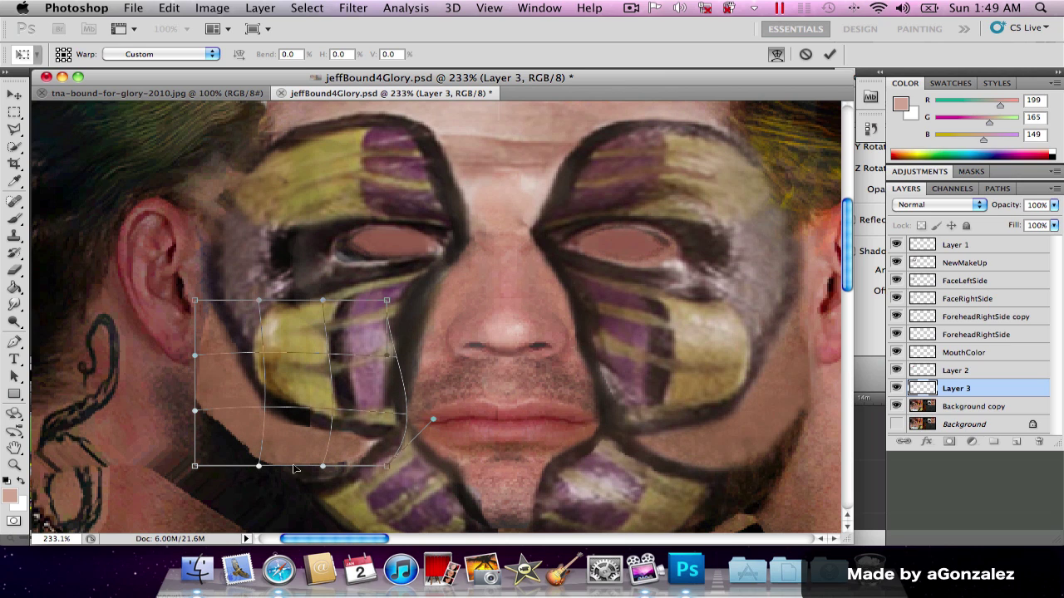
mouse_move(323, 470)
left_mouse_down()
mouse_move(333, 492)
mouse_move(367, 490)
left_mouse_up()
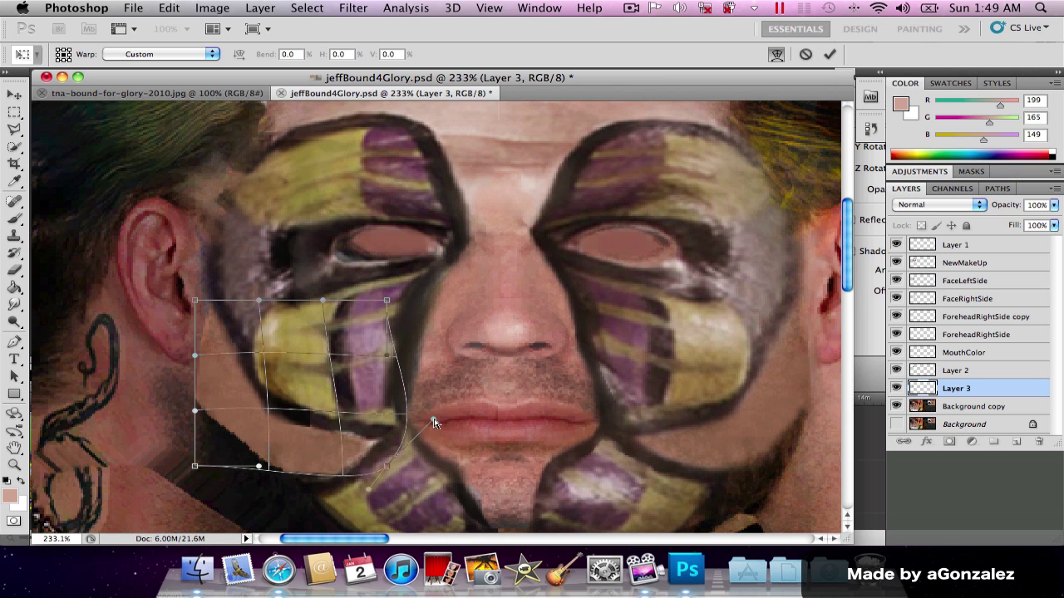
left_click_drag(382, 407, 404, 399)
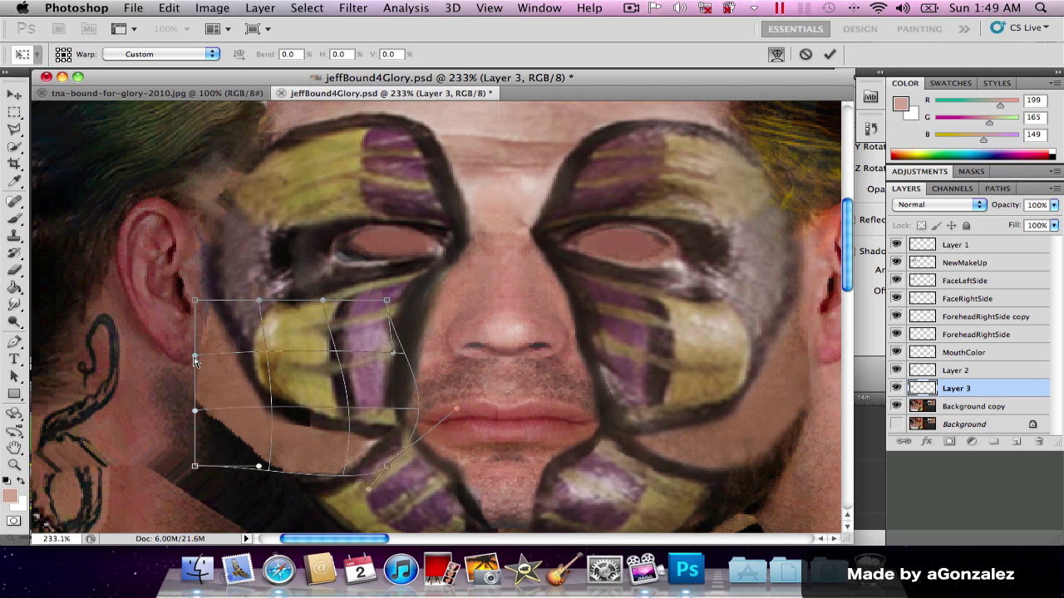
left_click_drag(195, 412, 204, 409)
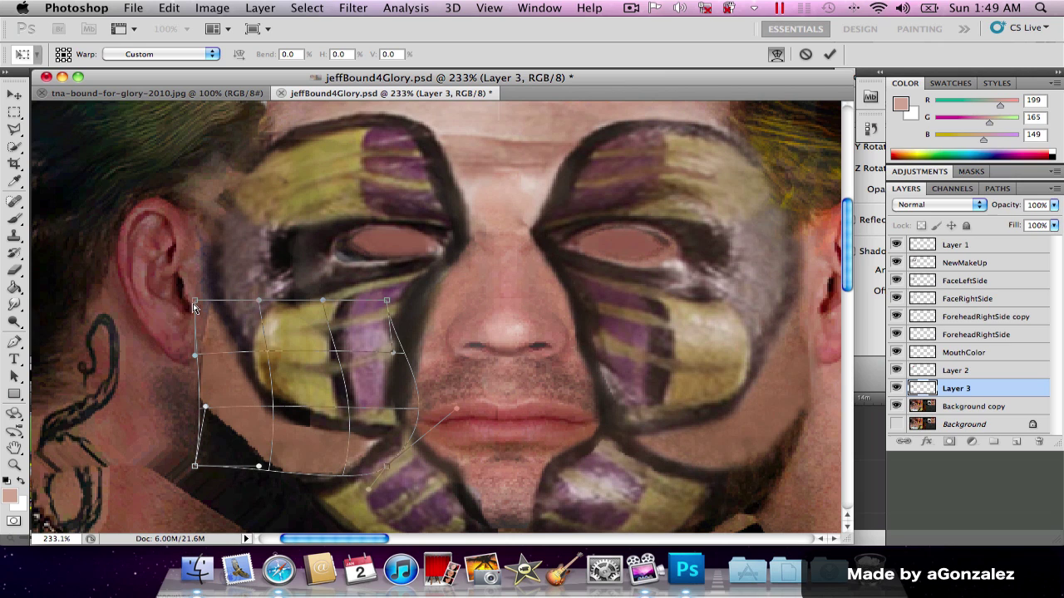
left_click_drag(190, 302, 182, 293)
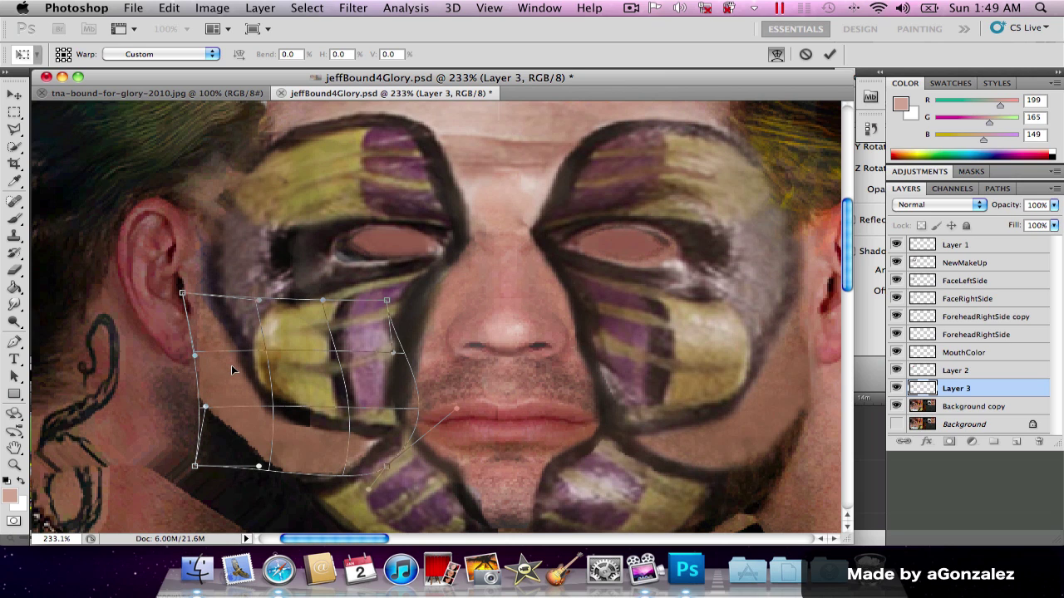
key("Return")
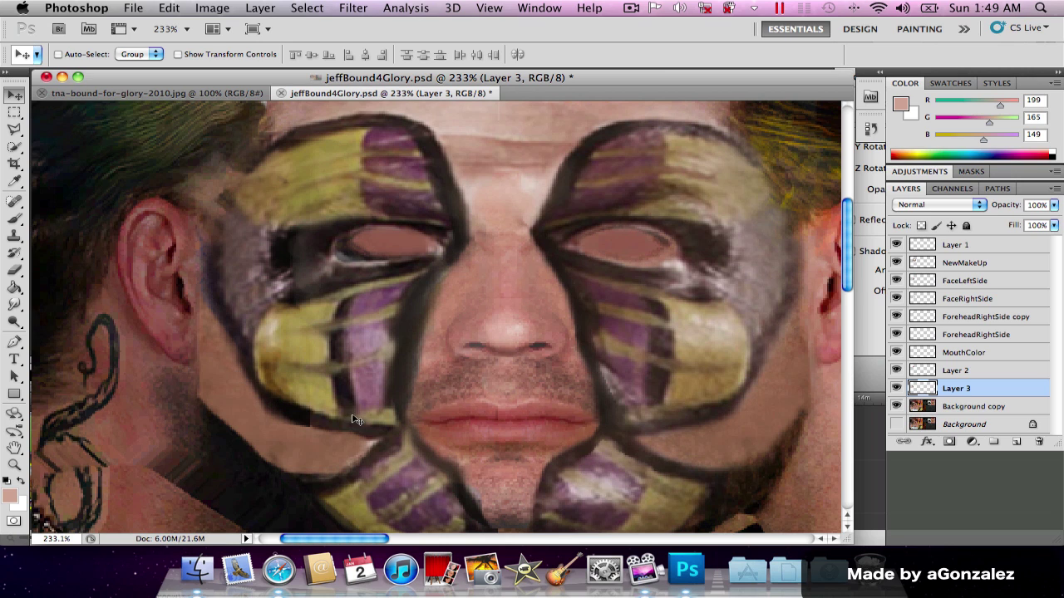
- Soften the outer edge of Layer 3's skin patch below the left ear with the Eraser at 40% opacity
scroll(353, 429, "down", 2)
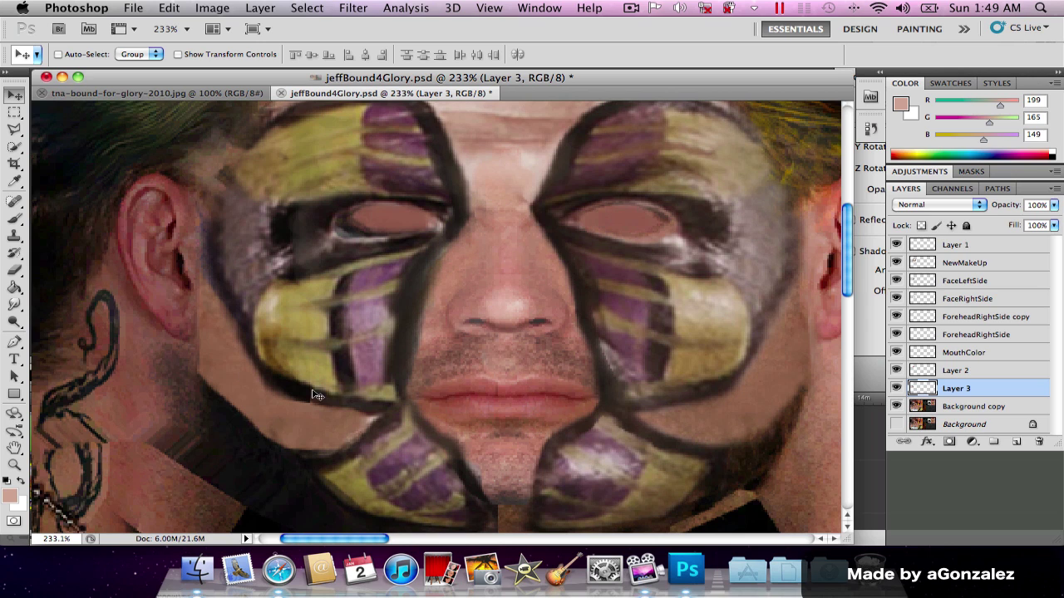
key("e")
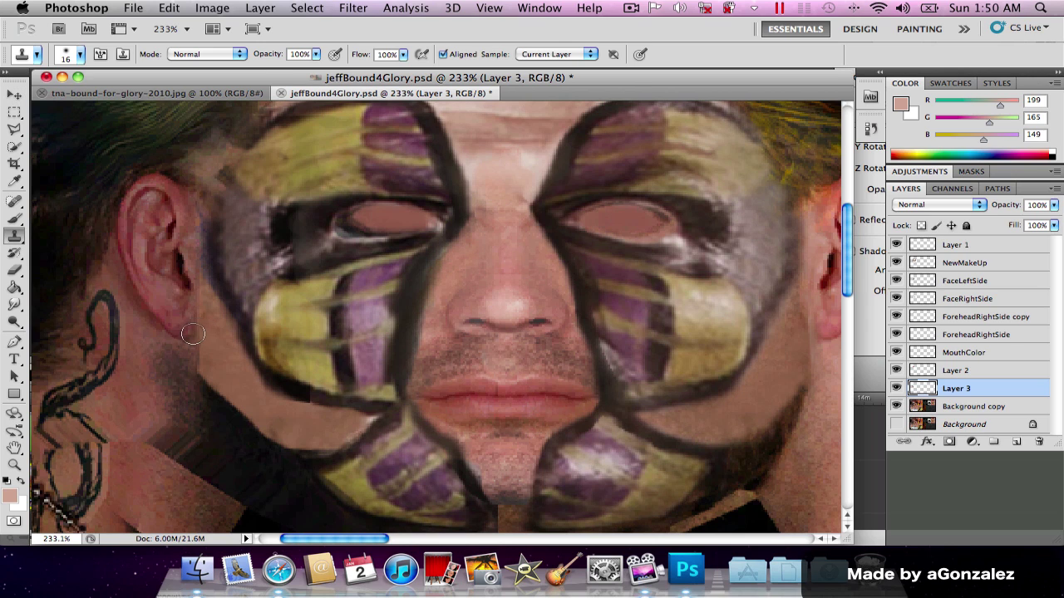
left_click(263, 55)
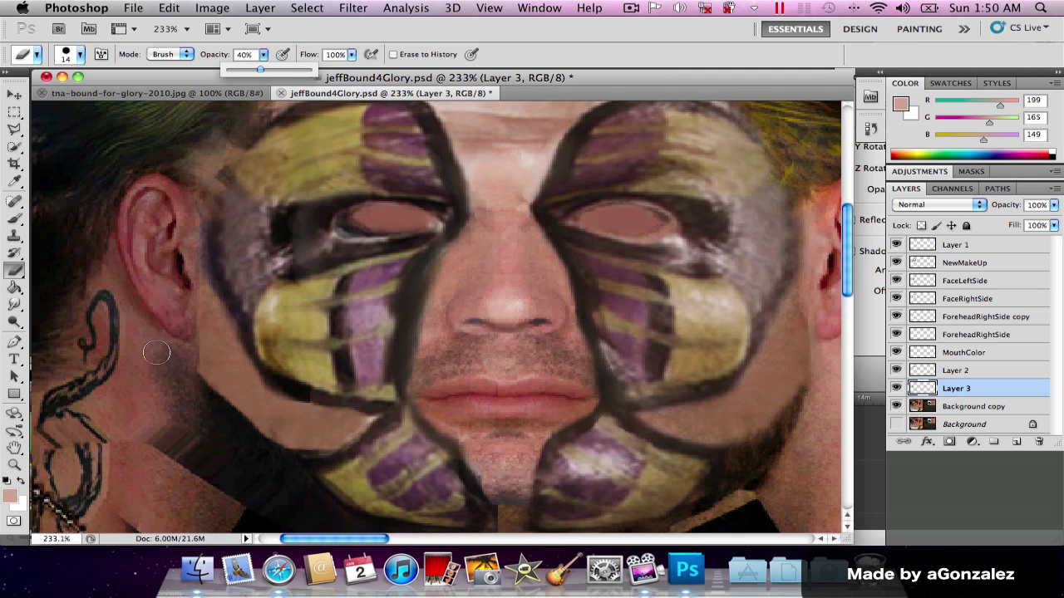
left_click(194, 379)
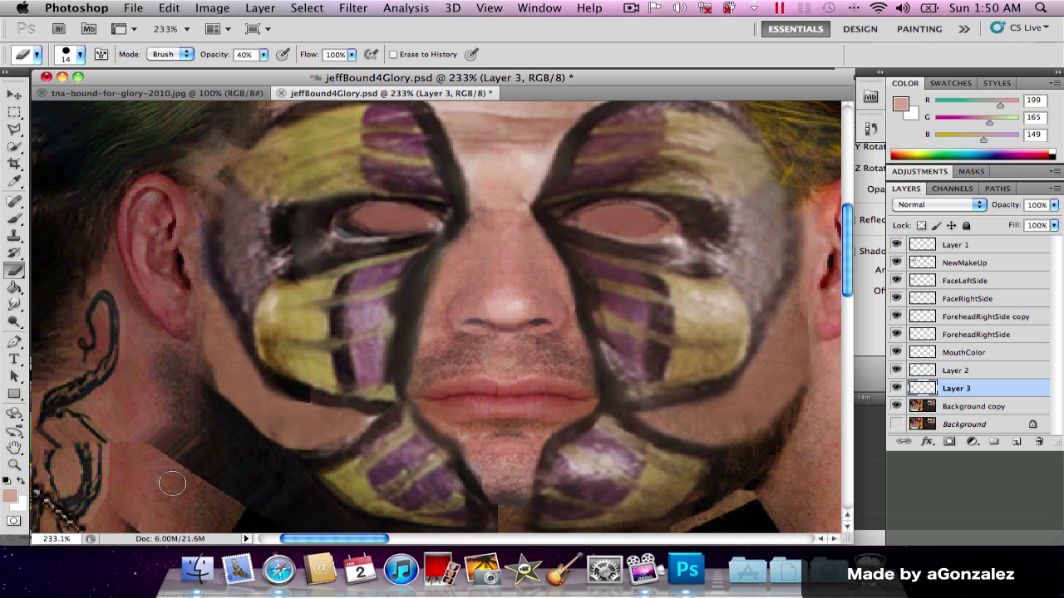
- Blur the edges of the skin patch along the left cheek and jaw with the Blur Tool at 50% strength
left_click(15, 288)
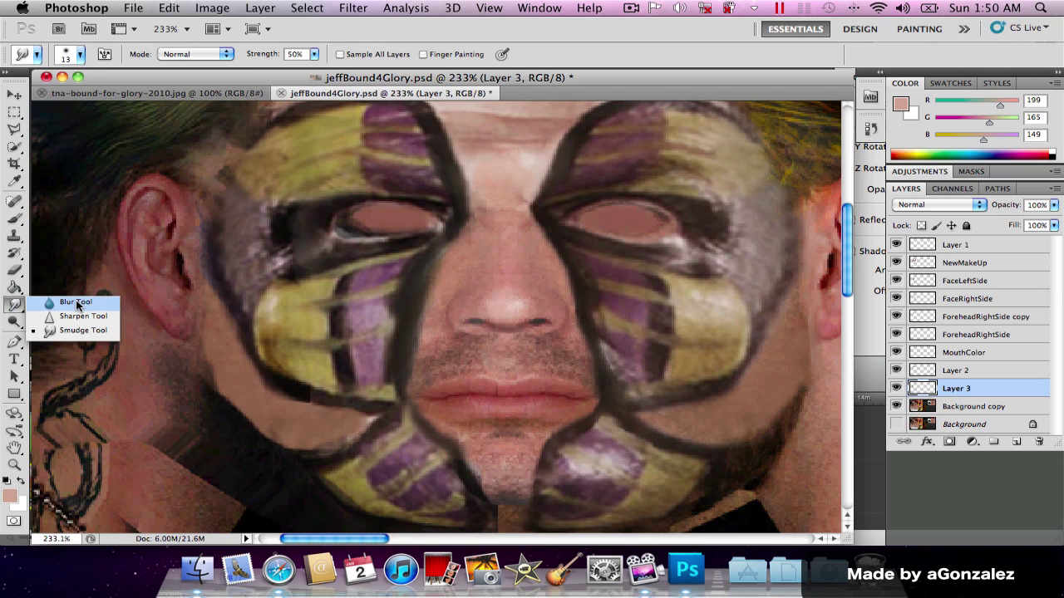
left_click(50, 304)
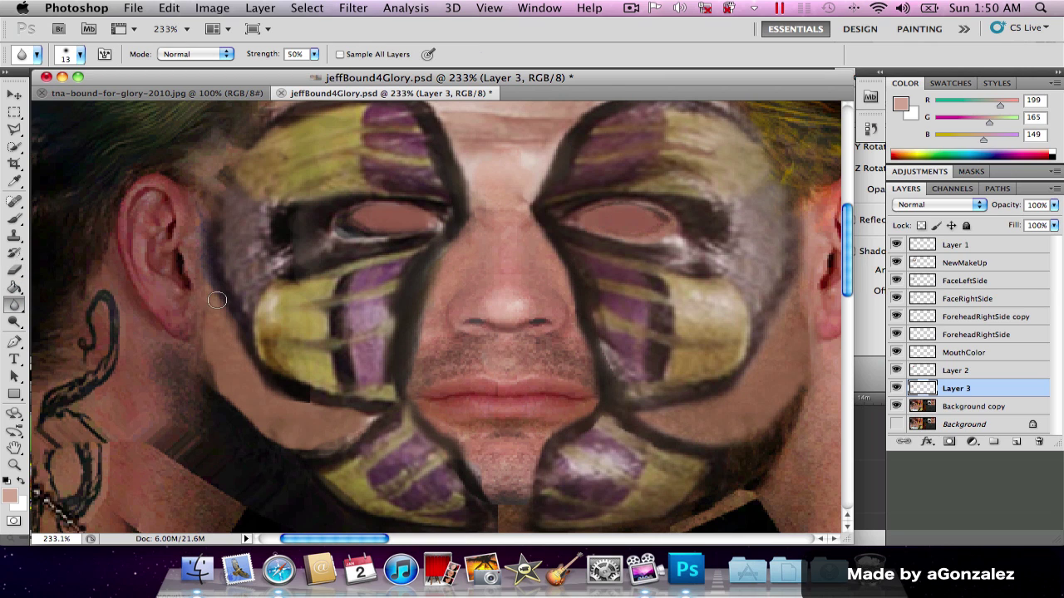
mouse_move(218, 300)
left_mouse_down()
mouse_move(271, 392)
mouse_move(380, 416)
mouse_move(357, 441)
mouse_move(289, 448)
mouse_move(239, 437)
mouse_move(282, 453)
mouse_move(199, 407)
mouse_move(212, 390)
mouse_move(200, 375)
mouse_move(229, 410)
mouse_move(191, 355)
mouse_move(220, 411)
mouse_move(198, 374)
mouse_move(242, 424)
mouse_move(217, 379)
mouse_move(299, 460)
left_mouse_up()
mouse_move(299, 459)
left_mouse_down()
mouse_move(426, 402)
mouse_move(419, 414)
left_mouse_up()
left_click_drag(448, 371, 427, 376)
left_click(13, 305)
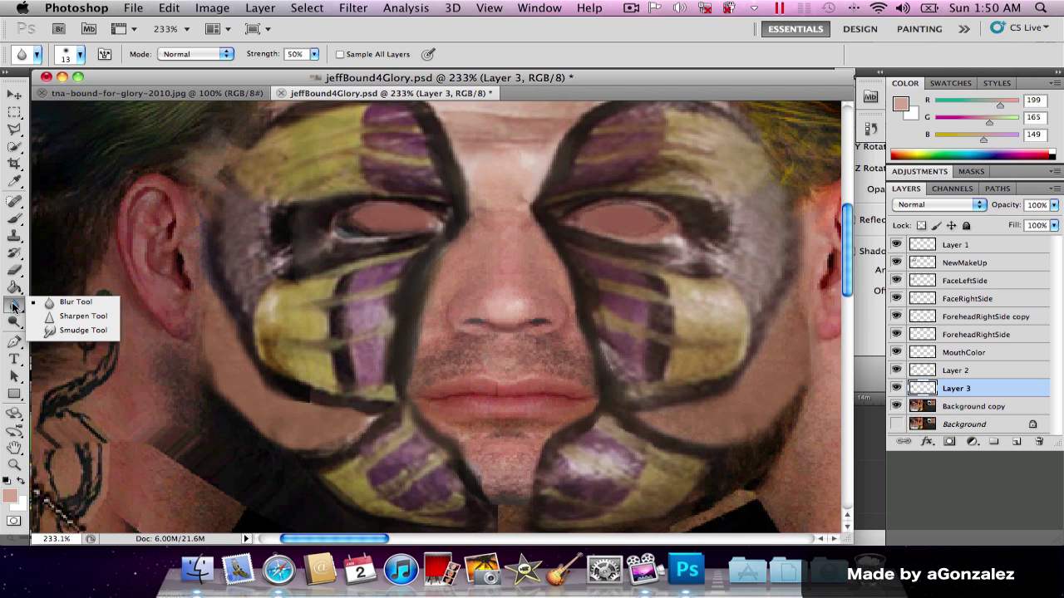
left_click(79, 303)
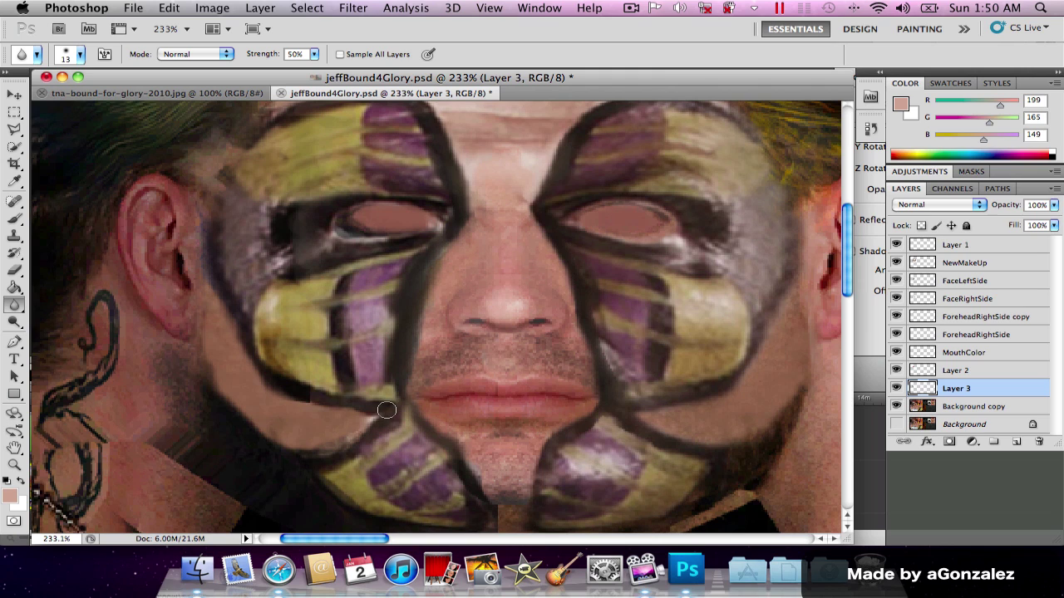
- Smudge the black outline under the left cheek's makeup on Layer 1 at 50% strength to smooth it
left_click(954, 246)
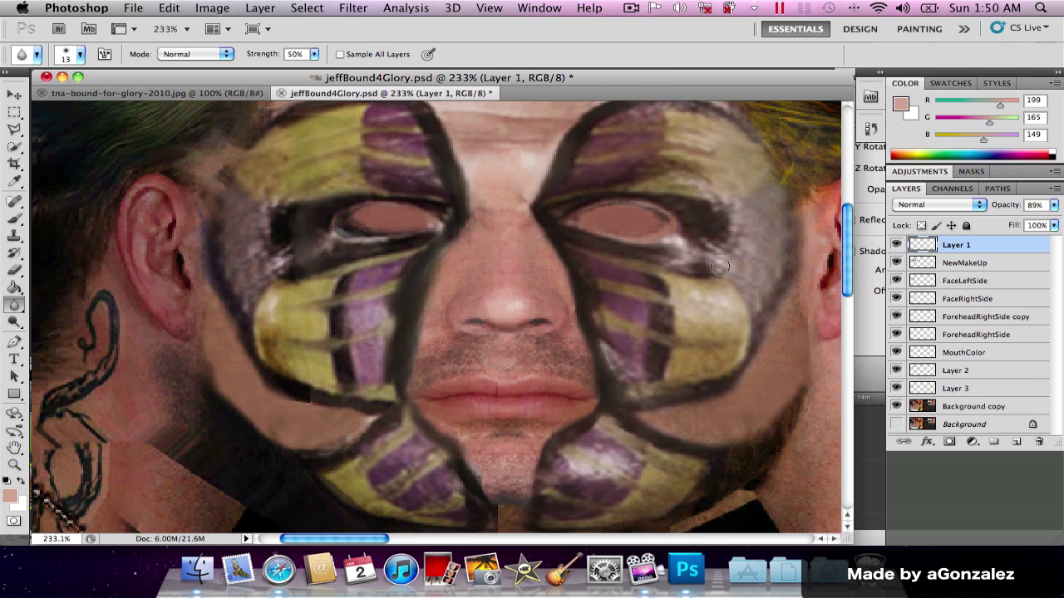
left_click_drag(14, 304, 50, 331)
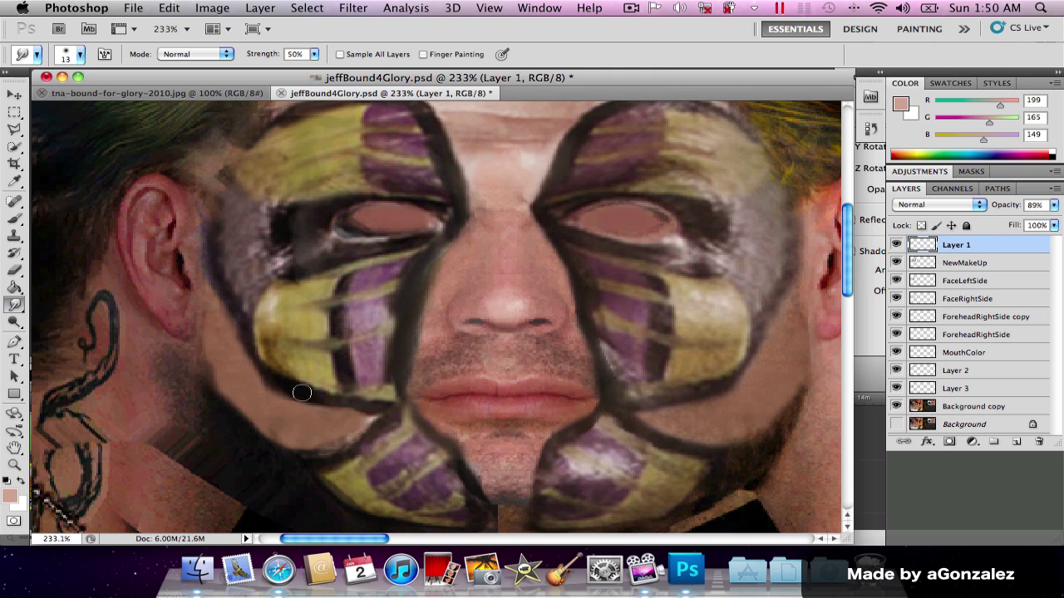
left_click_drag(302, 392, 346, 402)
mouse_move(285, 385)
left_mouse_down()
mouse_move(251, 365)
mouse_move(240, 326)
left_mouse_up()
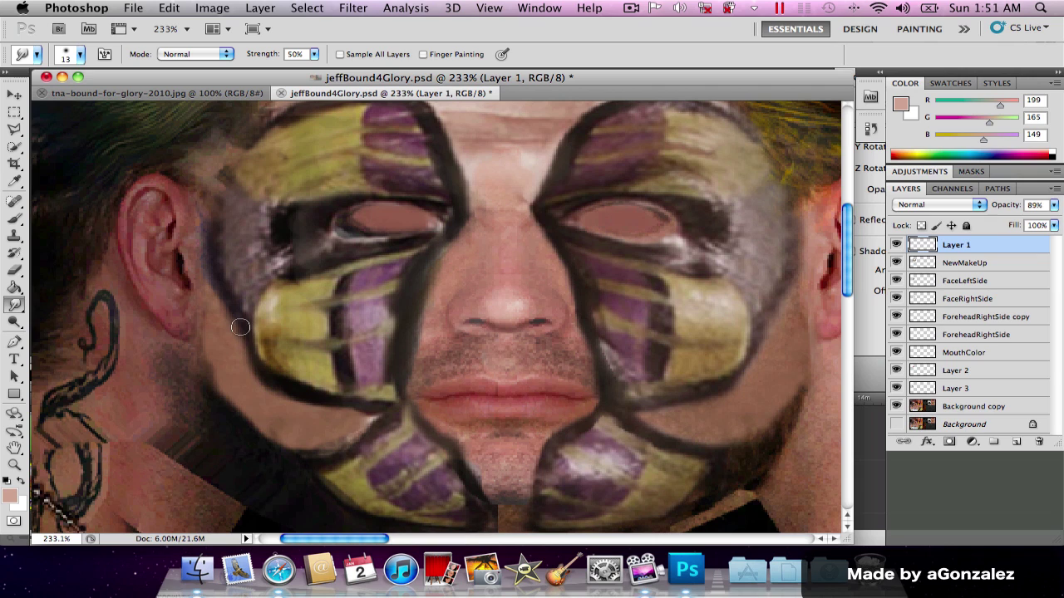
mouse_move(267, 371)
left_mouse_down()
mouse_move(248, 351)
mouse_move(226, 268)
mouse_move(237, 331)
mouse_move(238, 310)
mouse_move(263, 363)
left_mouse_up()
- Toggle the visibility of Layer 2 and Layer 3 to identify the left-jaw skin patch, and make Layer 3 active
scroll(678, 298, "down", 5)
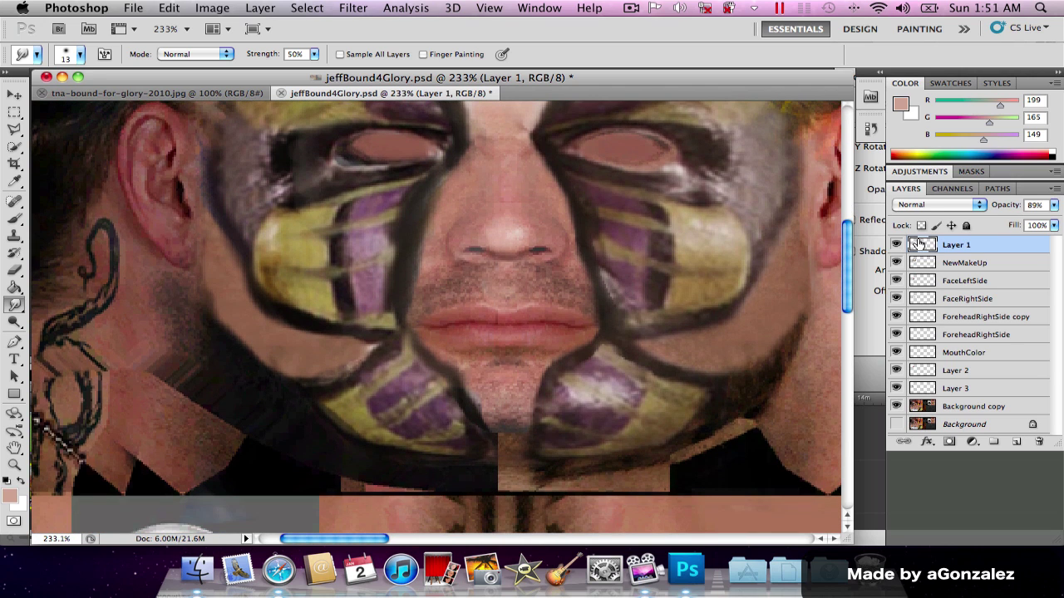
left_click(966, 374)
left_click(897, 370)
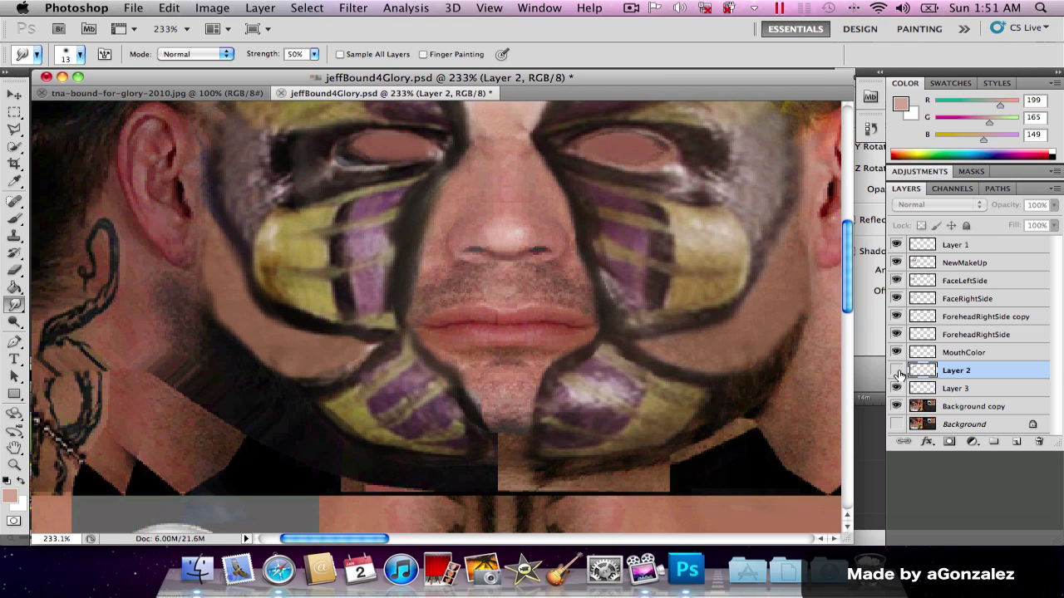
left_click(897, 371)
left_click(897, 371)
left_click(897, 371)
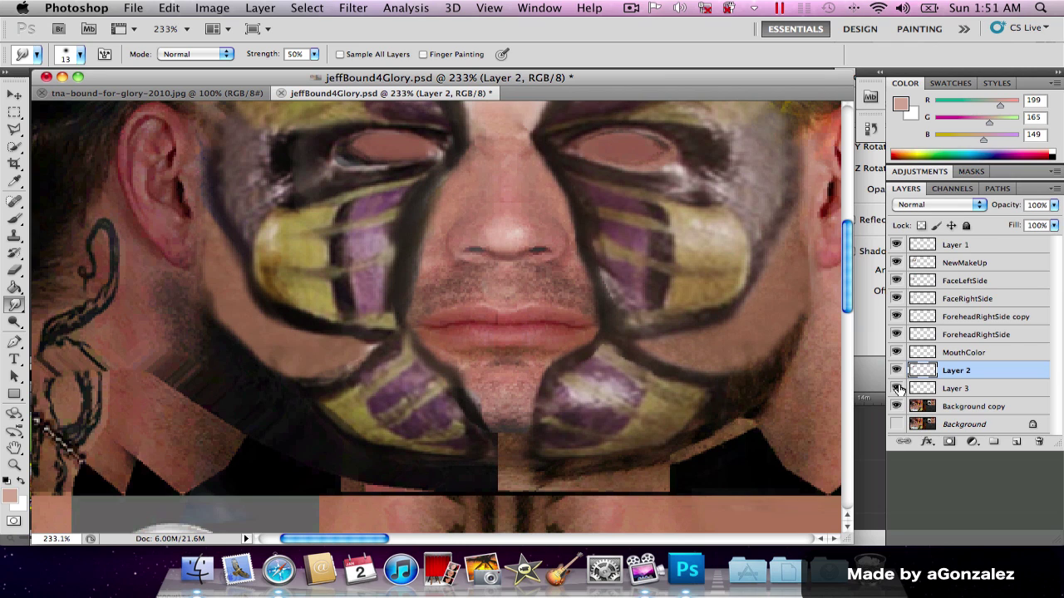
left_click(896, 388)
left_click(897, 388)
left_click(923, 388)
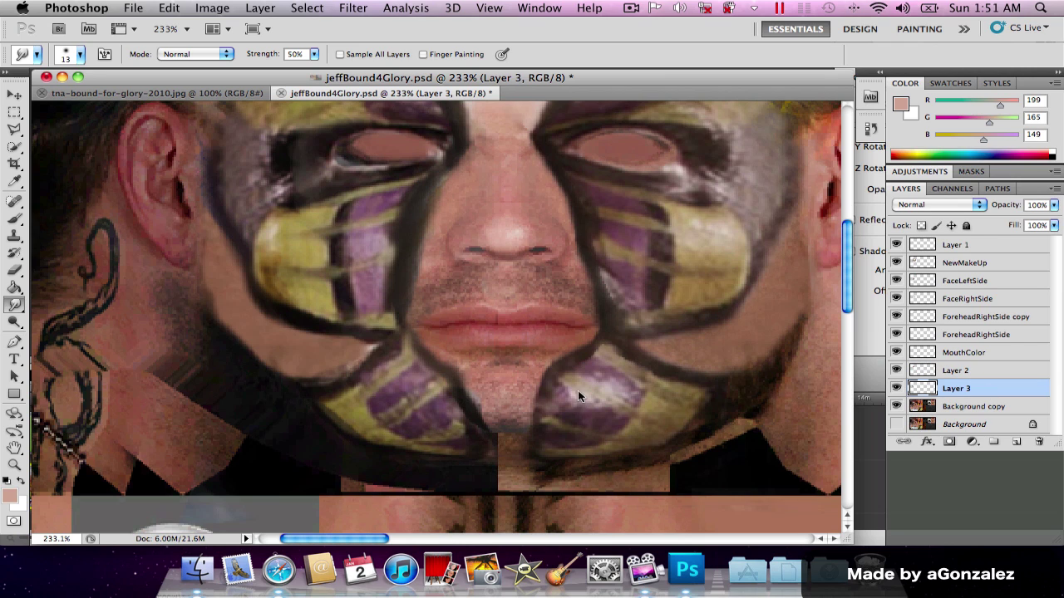
- Clone-stamp the tip of Layer 3's skin patch near the left mouth corner, sampling from the patch's own skin
key("s")
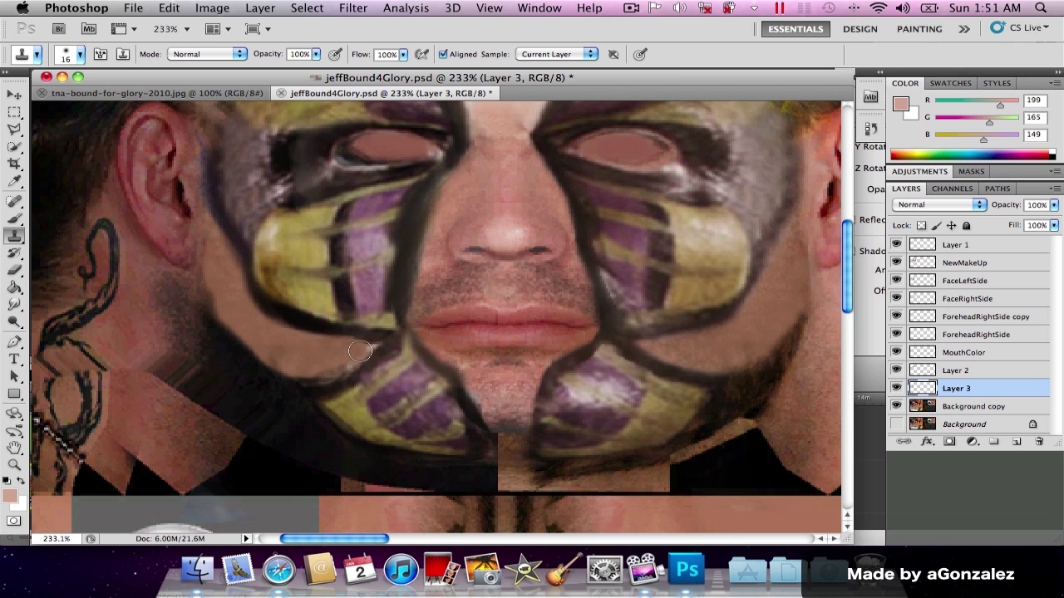
mouse_move(371, 350)
left_mouse_down()
mouse_move(340, 365)
mouse_move(321, 356)
mouse_move(320, 377)
mouse_move(295, 360)
mouse_move(321, 379)
mouse_move(300, 375)
mouse_move(319, 360)
mouse_move(342, 368)
mouse_move(325, 357)
mouse_move(376, 347)
left_mouse_up()
left_click(296, 358, "alt")
left_click(320, 361, "alt")
scroll(285, 356, "up", 3)
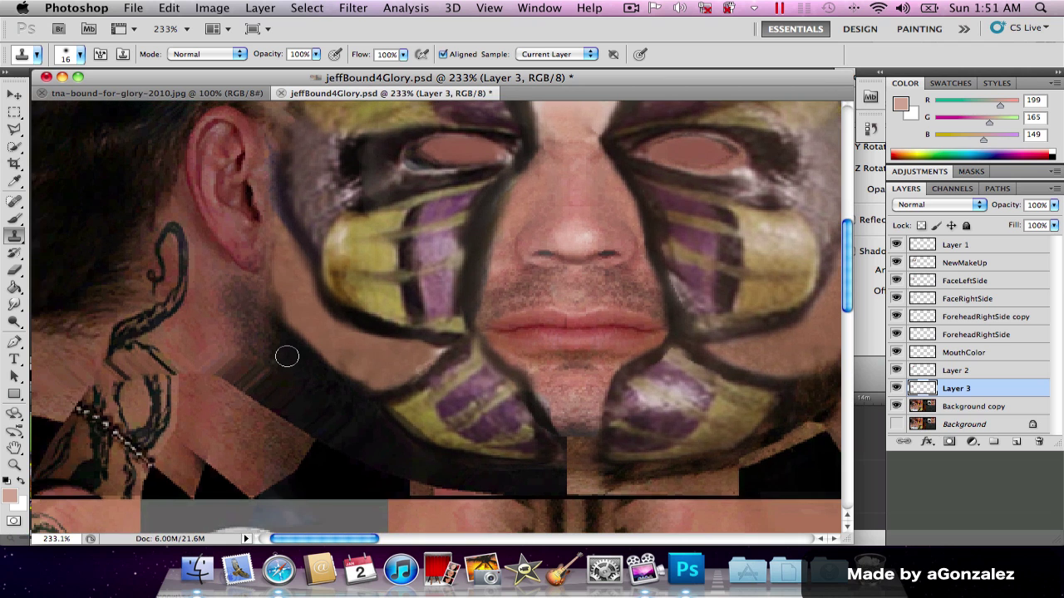
- Select the left half of the face with a rectangular marquee on the NewMakeUp layer
scroll(286, 356, "up", 3)
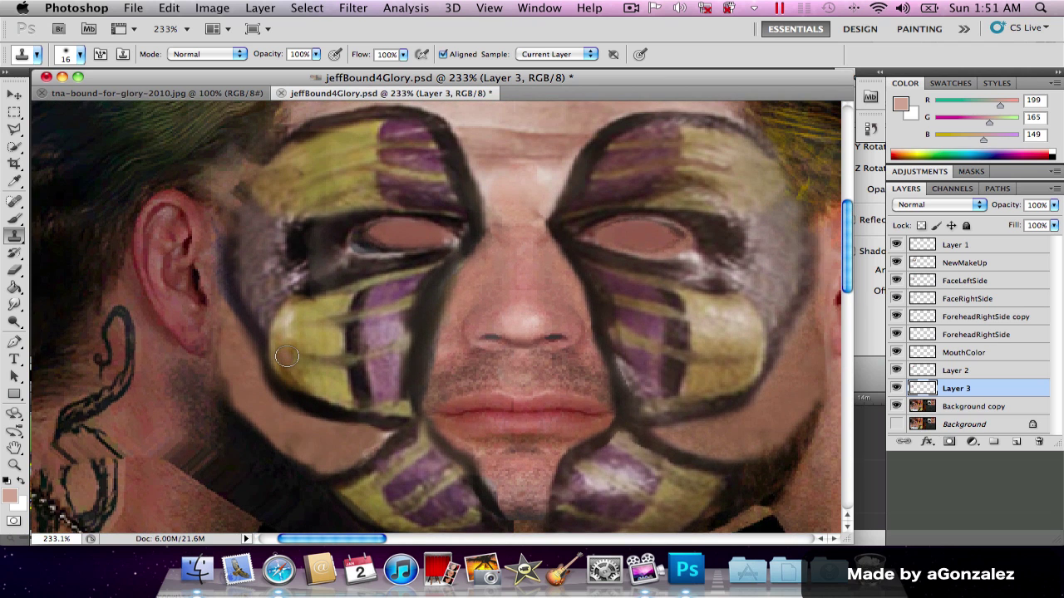
key("z")
left_click(285, 356, "alt")
left_click(468, 335, "alt")
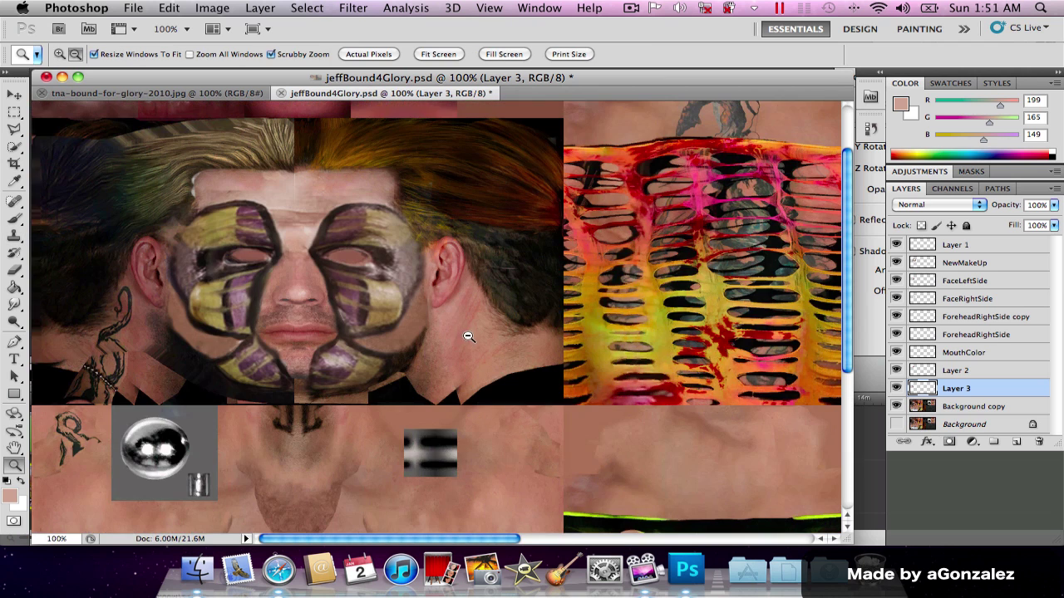
scroll(345, 287, "down", 2)
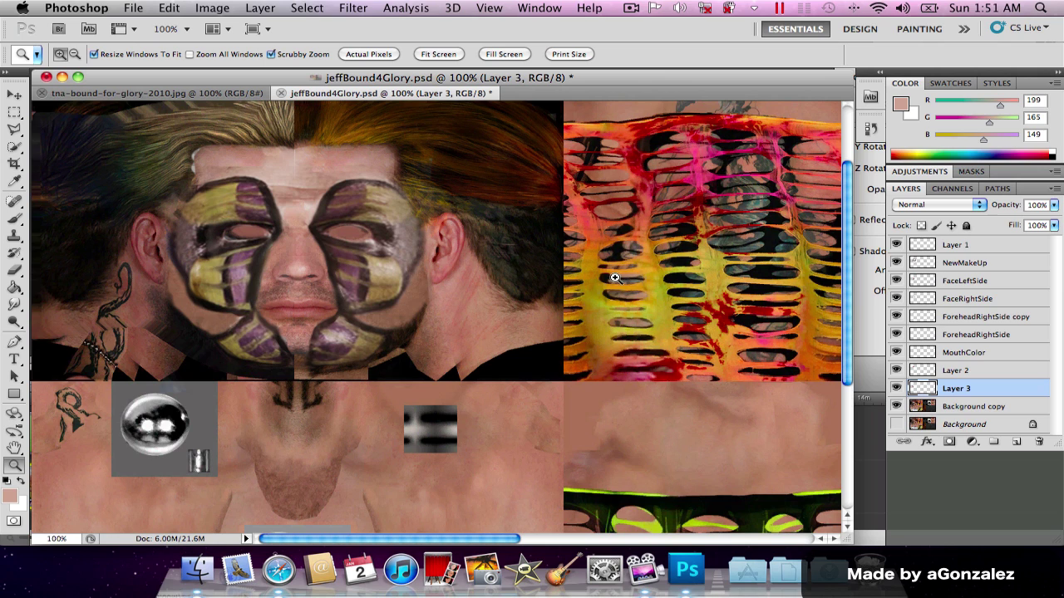
left_click(971, 264)
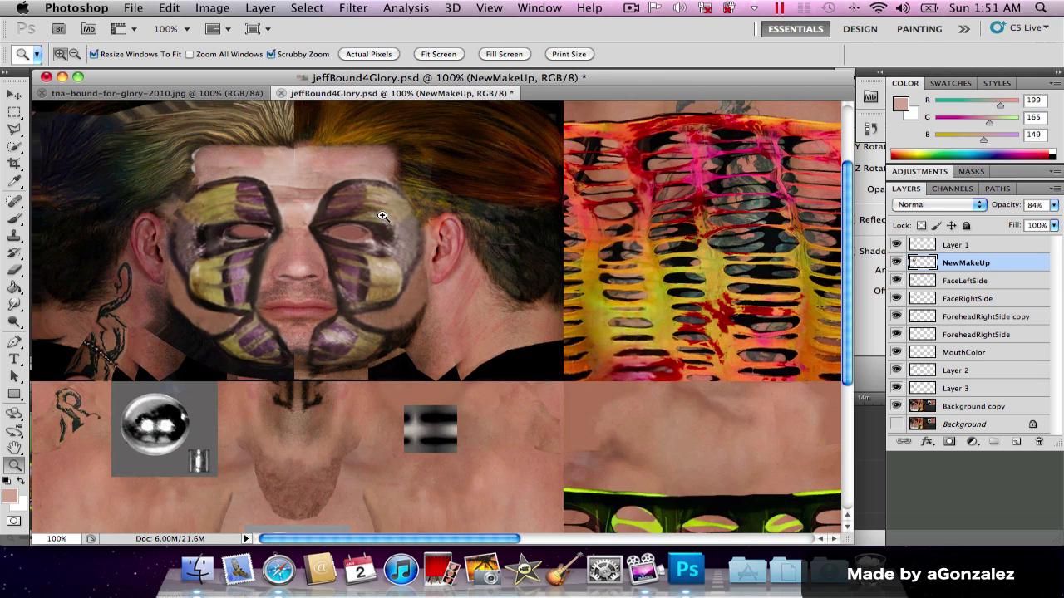
key("m")
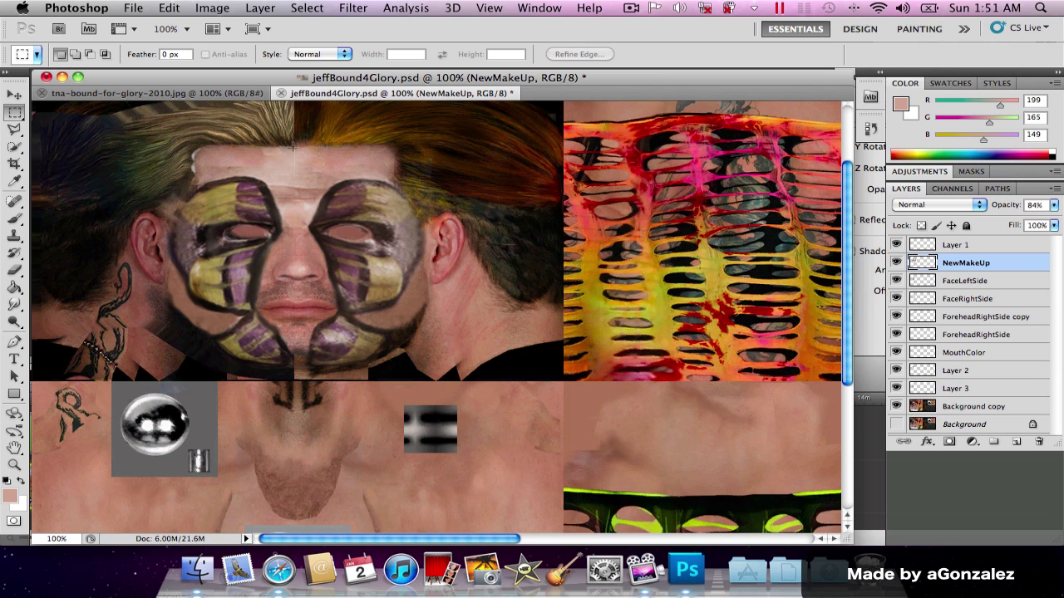
left_click_drag(214, 266, 125, 389)
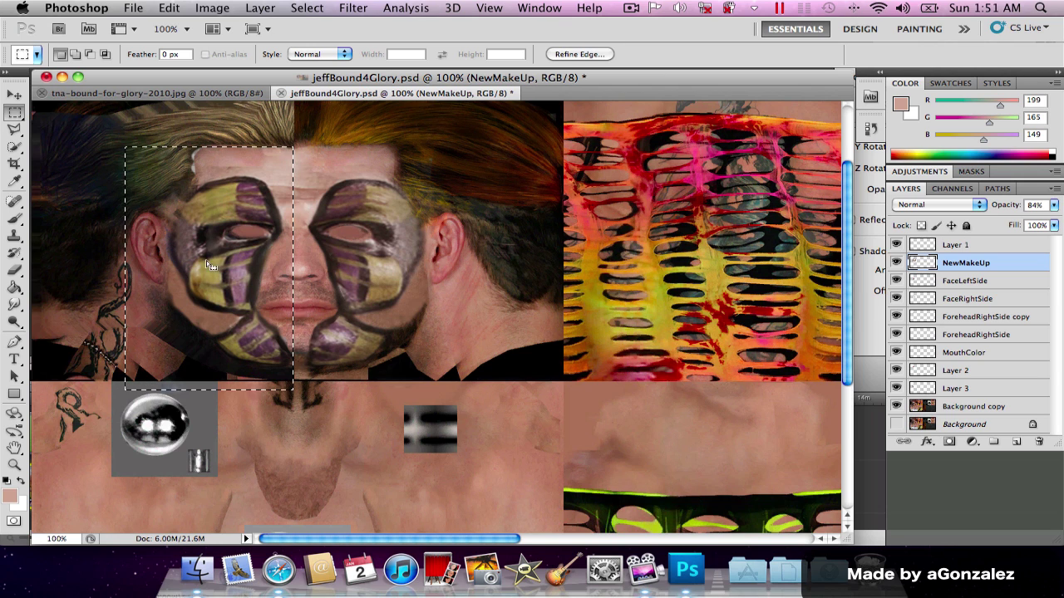
- Free-transform the selected left-half makeup, rotating it about 1.38° and shifting it about 1 px right and 2 px up, and deselect it
key("super+t")
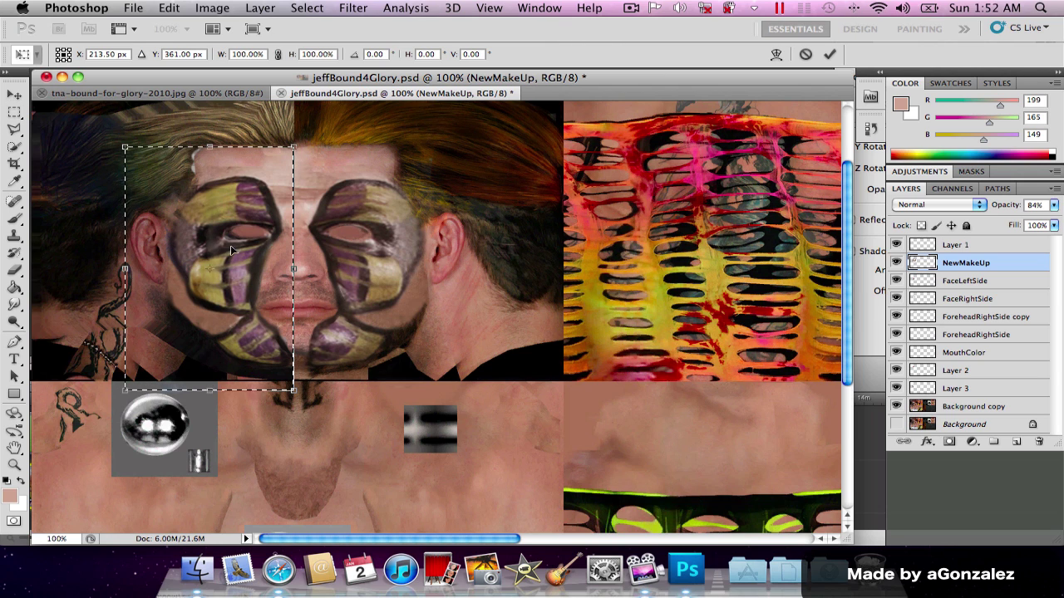
left_click_drag(301, 137, 291, 198)
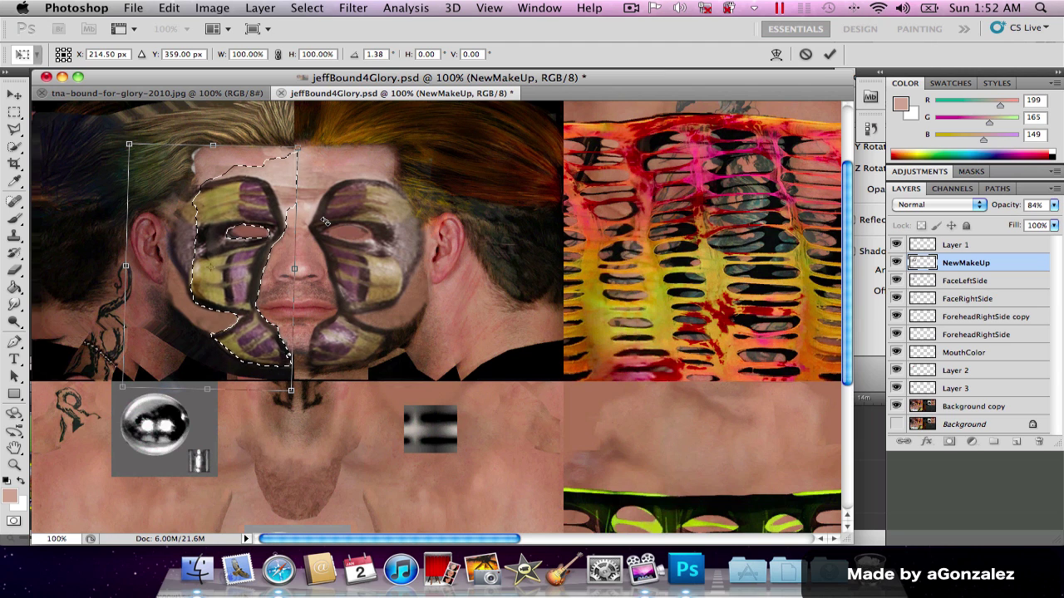
key("Return")
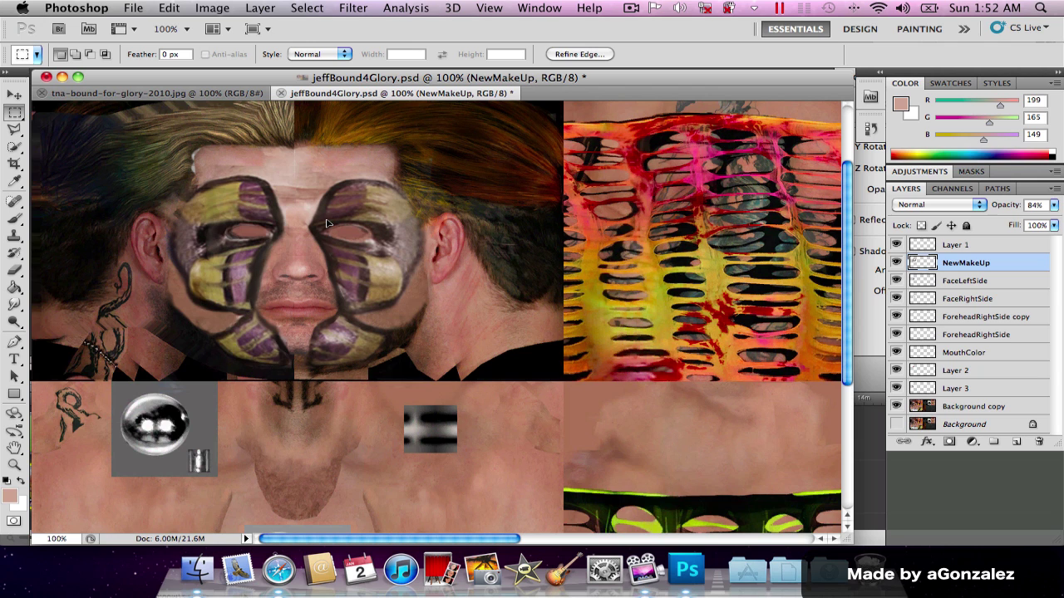
left_click(324, 220)
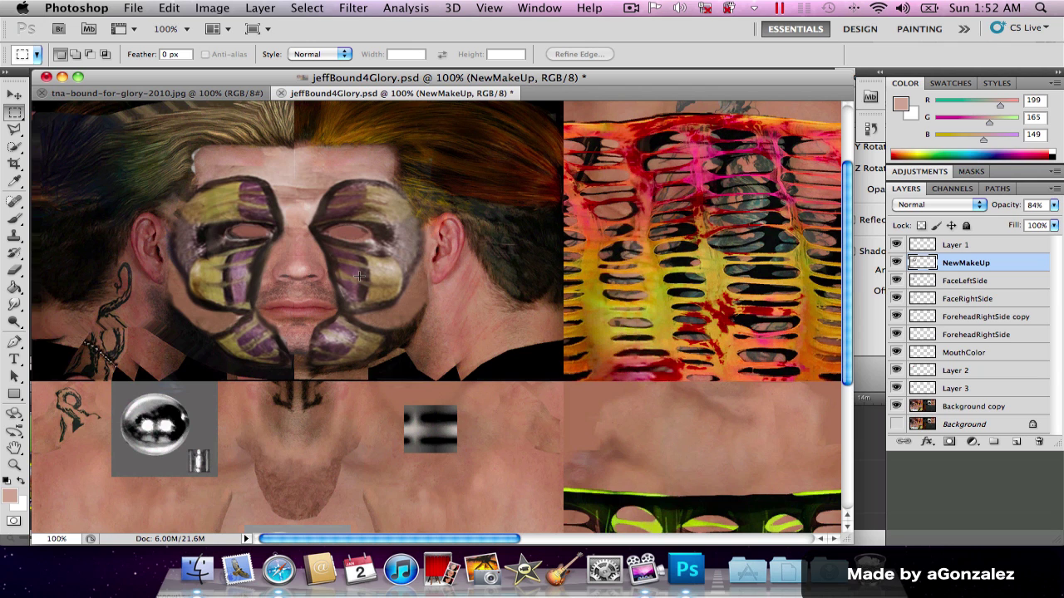
- Examine how the rotated left half of the face makeup lines up with the right half, both close up and in the whole texture
scroll(359, 275, "down", 5)
scroll(307, 229, "up", 5)
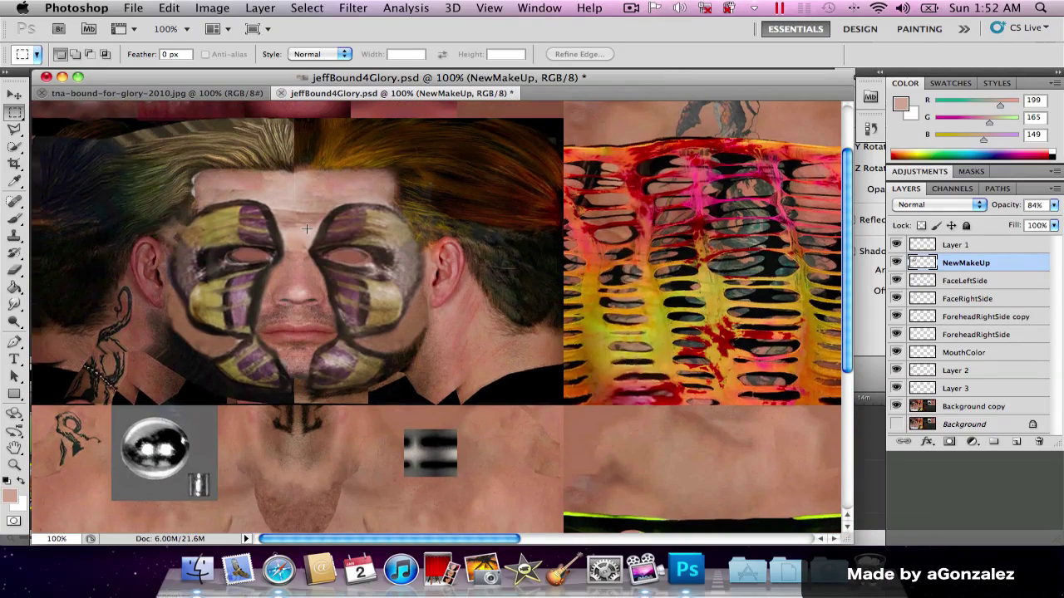
key("z")
left_click(248, 266, "alt")
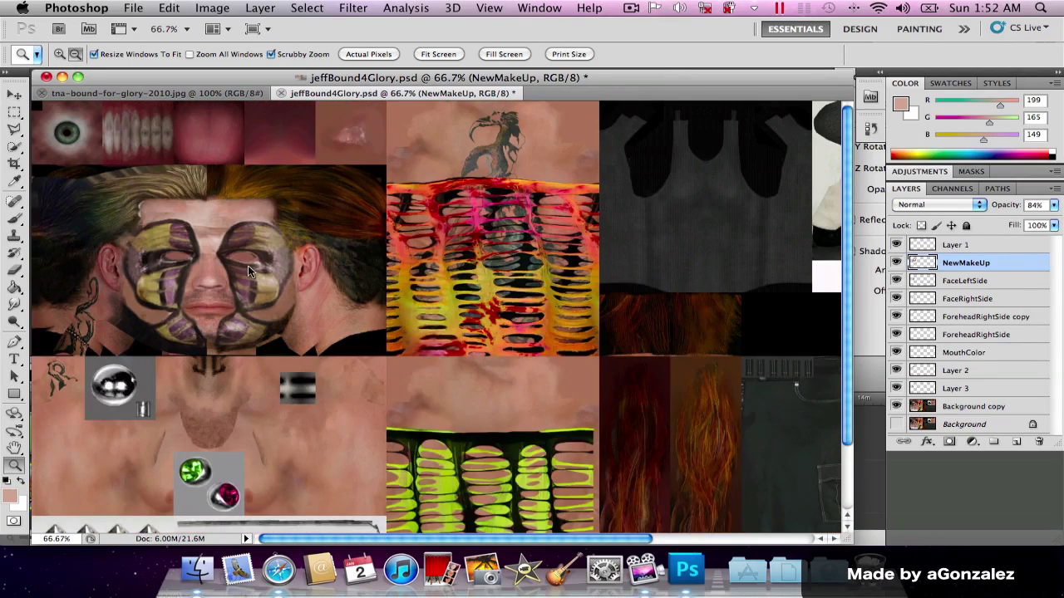
left_click(202, 264)
left_click(259, 291)
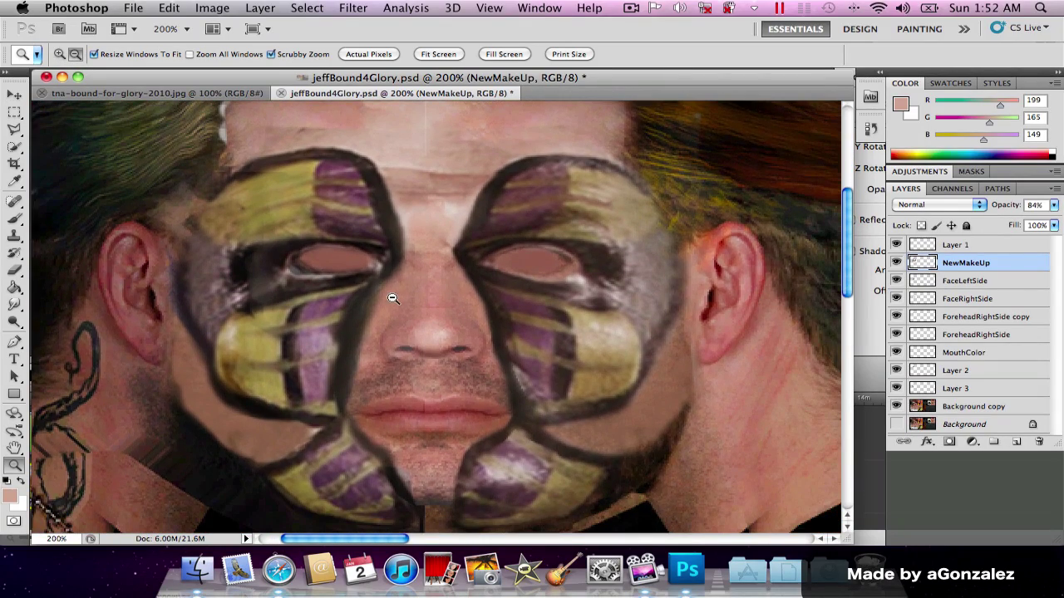
left_click(393, 298, "alt")
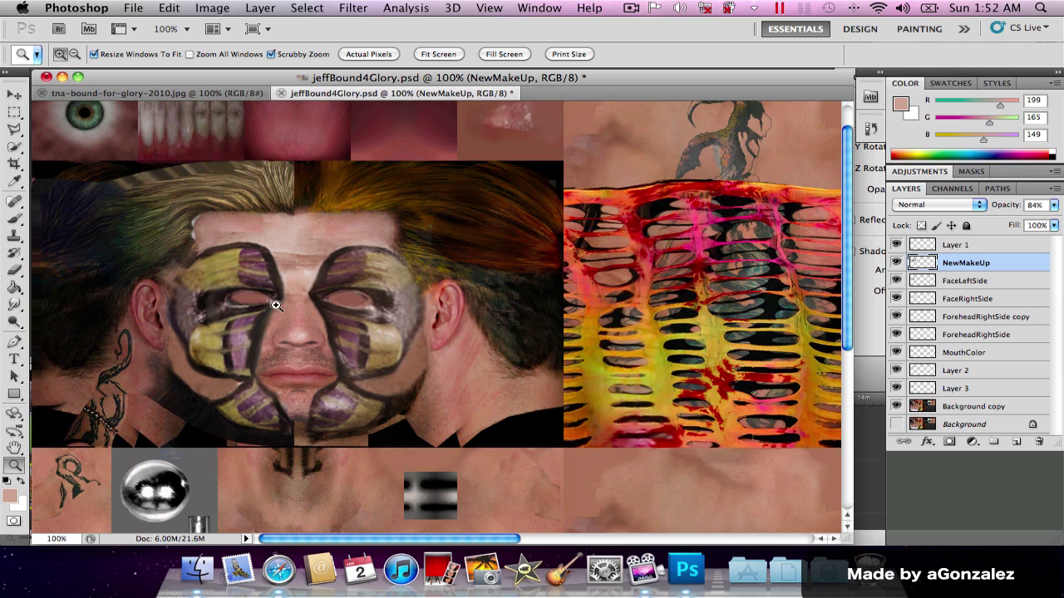